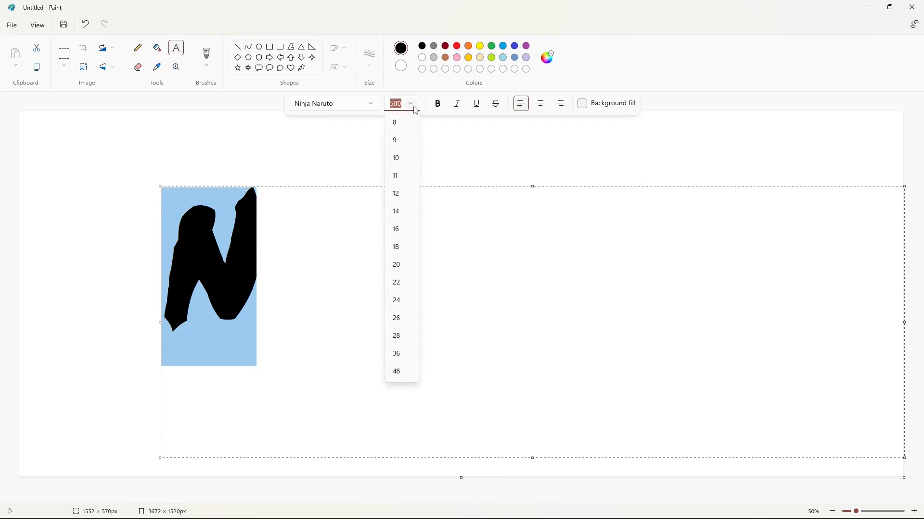
Step: Set the letter N's font size to 600 and enlarge its text box slightly outward past its upper-left corner
text(600)
key(Return)
click(255, 216)
drag(160, 186, 146, 188)
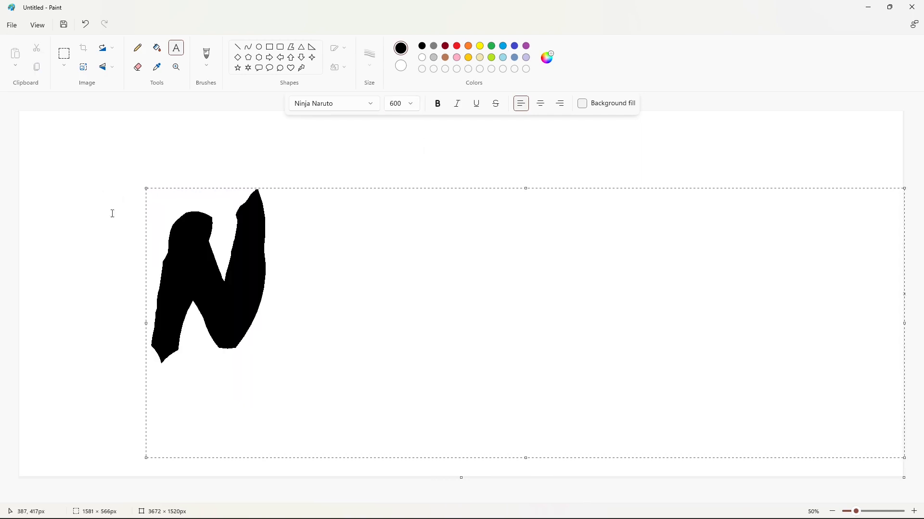
Step: Add an A after the N, set its font size to 580, and delete that A again
text(A)
key(shift+Left)
click(412, 107)
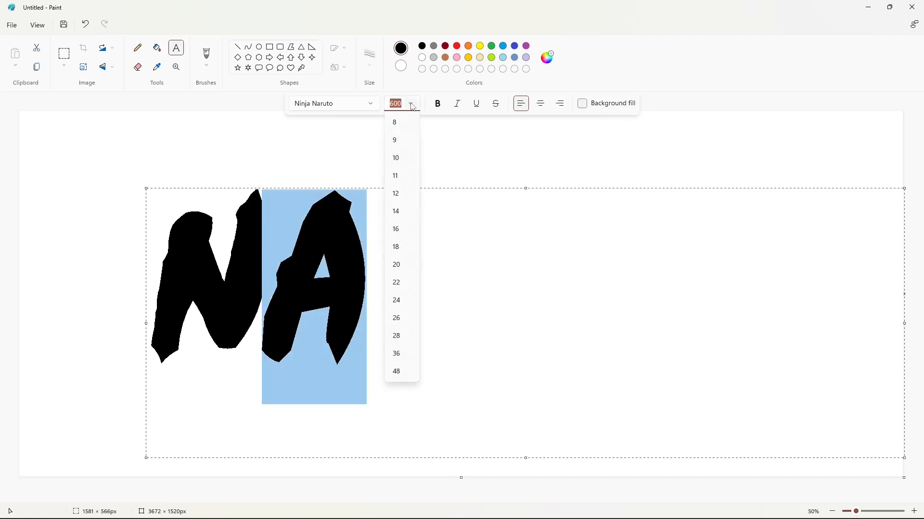
key(Return)
click(440, 316)
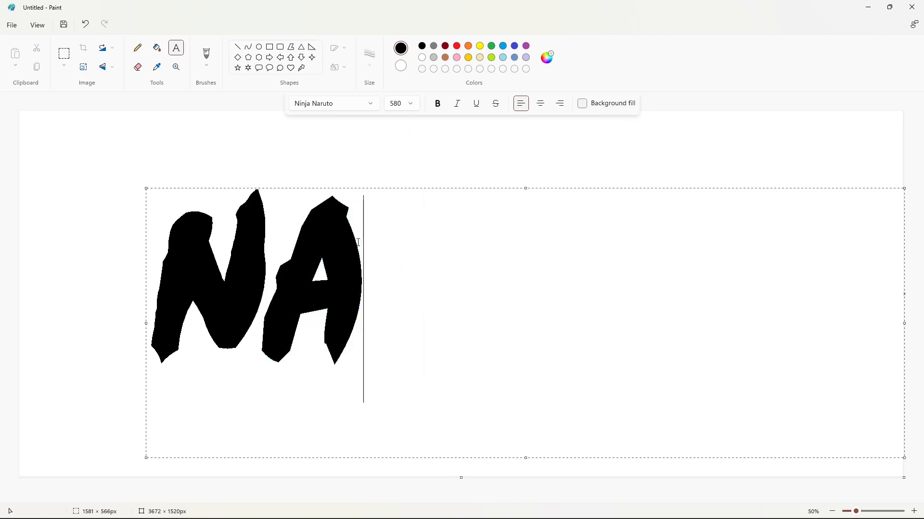
key(BackSpace)
Step: Add the letter A as a separate text object and place it close against the N
click(282, 94)
text(A)
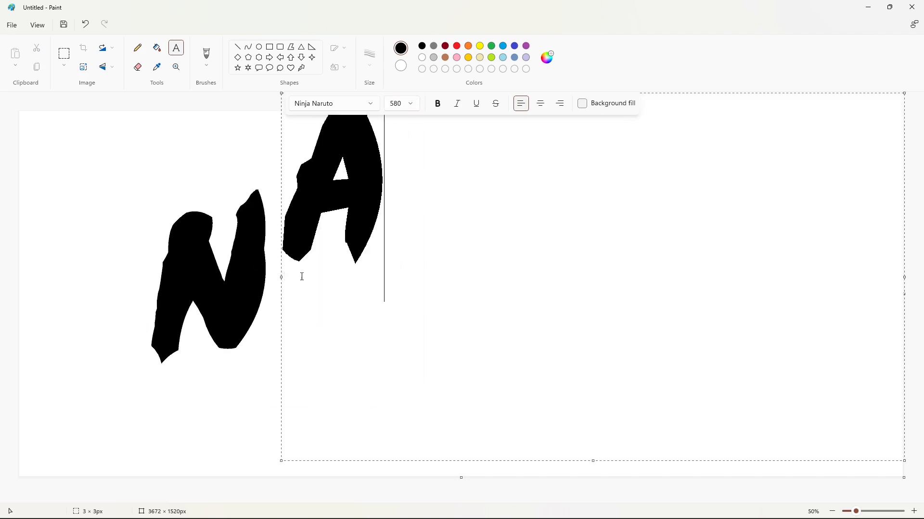
drag(281, 94, 257, 189)
Step: Add a separate letter R close beside the A and set its font size to 550
click(371, 94)
text(R)
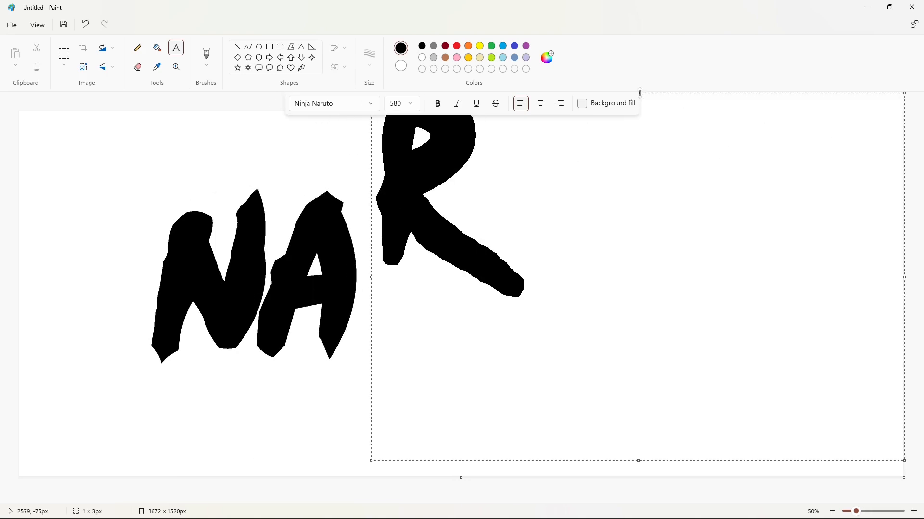
drag(640, 93, 628, 183)
mouse_move(370, 183)
mouse_down()
mouse_move(351, 190)
mouse_move(367, 162)
mouse_move(364, 185)
mouse_move(354, 186)
mouse_up()
key(ctrl+a)
click(397, 104)
text(550)
key(Return)
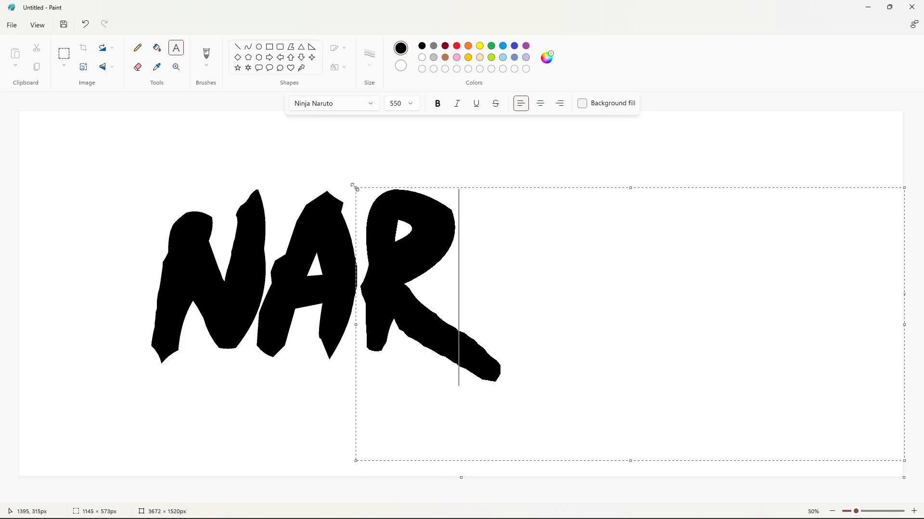
Step: Add a separate letter U above the R's tail and set its font size to 530
click(495, 140)
click(495, 140)
text(U)
drag(494, 139, 457, 201)
key(ctrl+a)
click(410, 104)
text(53)
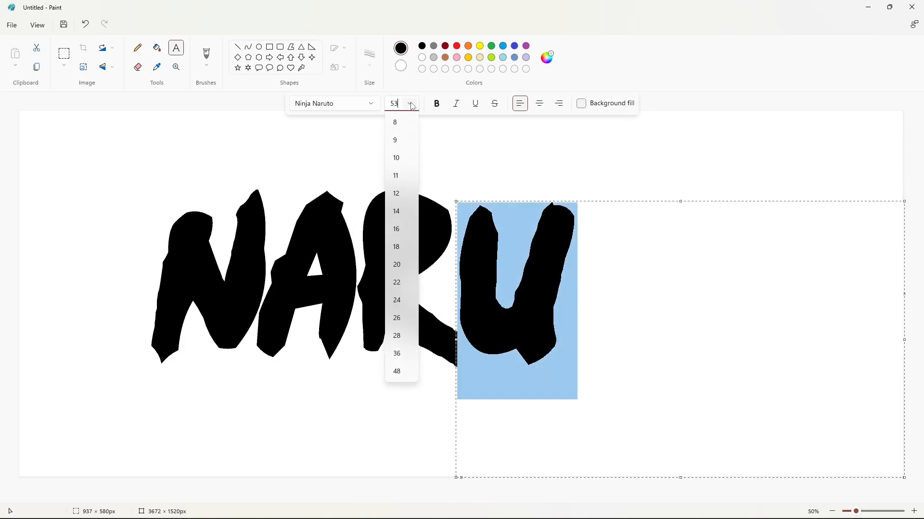
text(0)
key(Return)
Step: Shift the U slightly toward the R, set its font size to 535, and commit the text
drag(460, 200, 456, 199)
key(ctrl+a)
click(410, 104)
text(535)
key(Return)
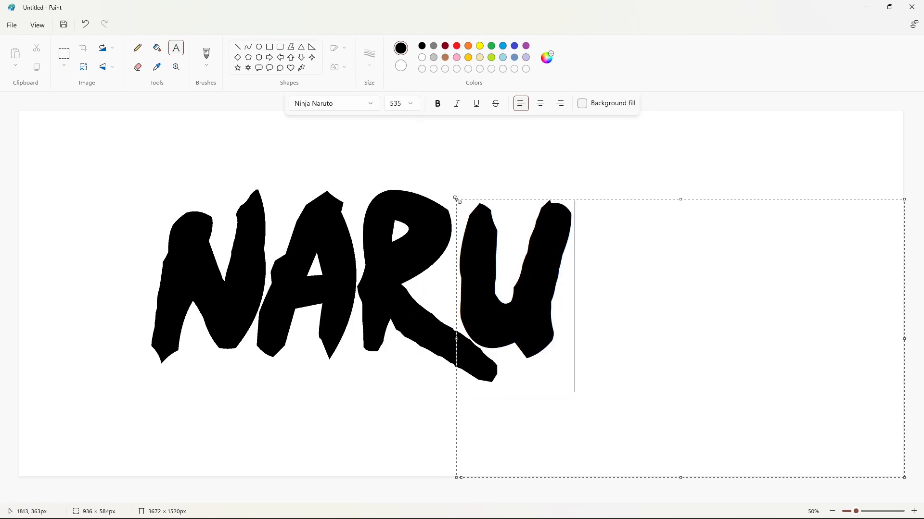
click(349, 241)
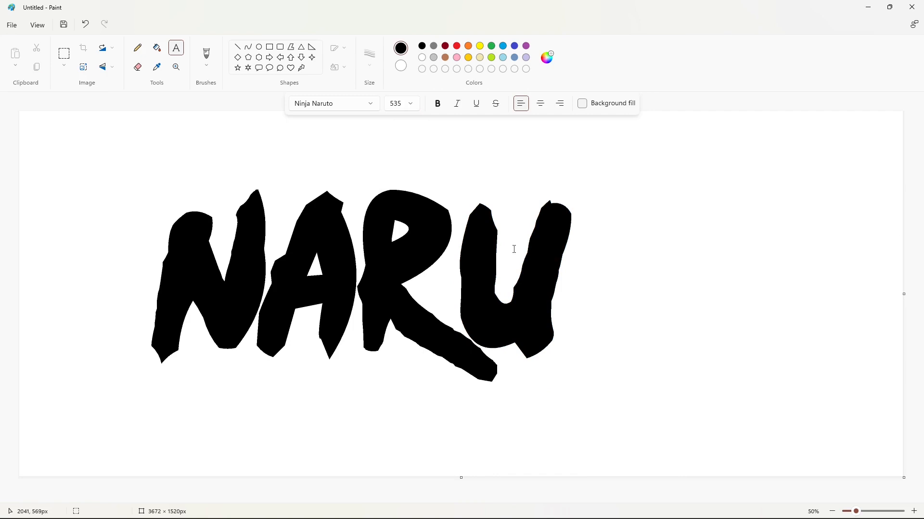
click(629, 320)
text(T)
click(578, 204)
key(ctrl+z)
Step: Add a separate letter T at font size 535 and align it closely beside the U
click(612, 246)
text(T)
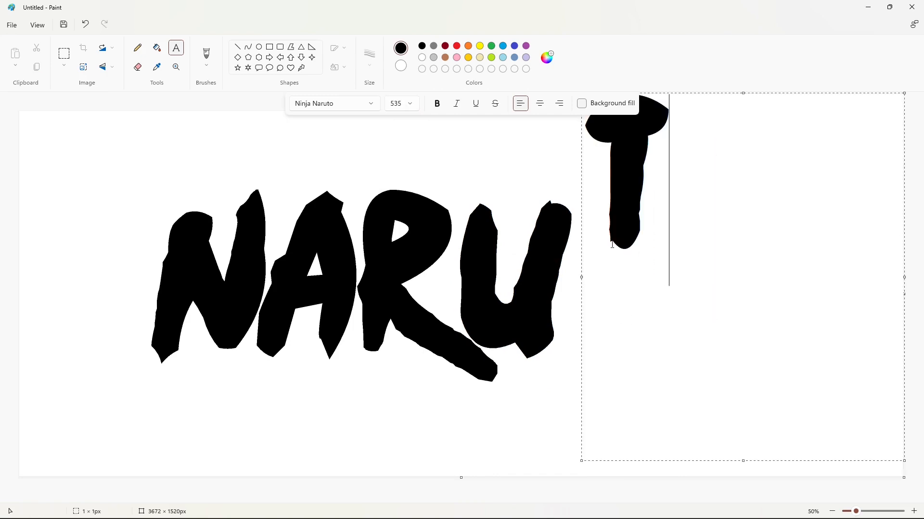
drag(743, 93, 743, 196)
mouse_move(582, 196)
mouse_down()
mouse_move(586, 212)
mouse_move(569, 205)
mouse_up()
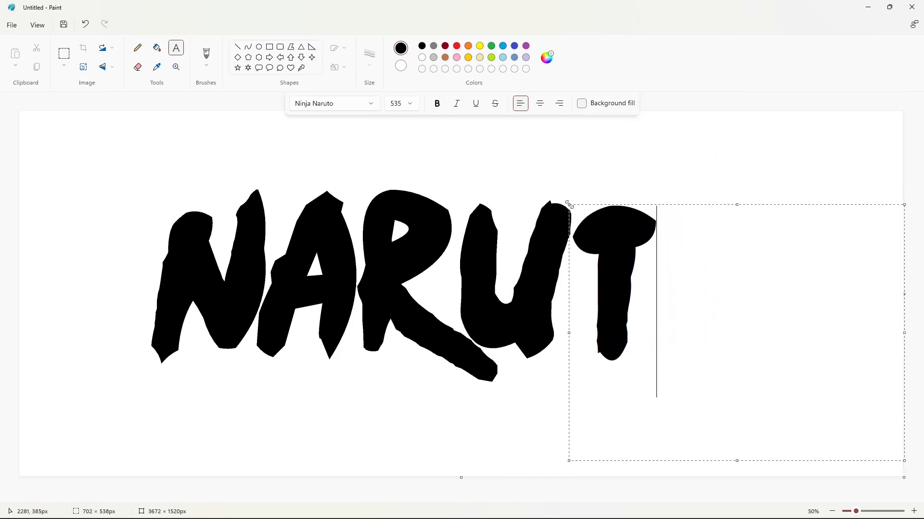
Step: Add a separate letter O tucked beside the T, set its font size to 520, and commit the text
click(654, 298)
text(O)
drag(653, 108, 635, 204)
key(ctrl+a)
click(396, 103)
text(520)
key(Return)
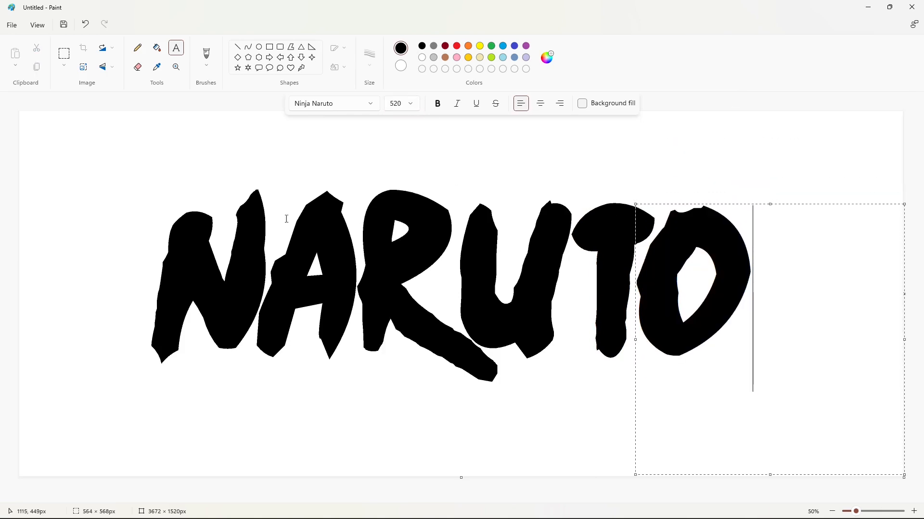
click(287, 219)
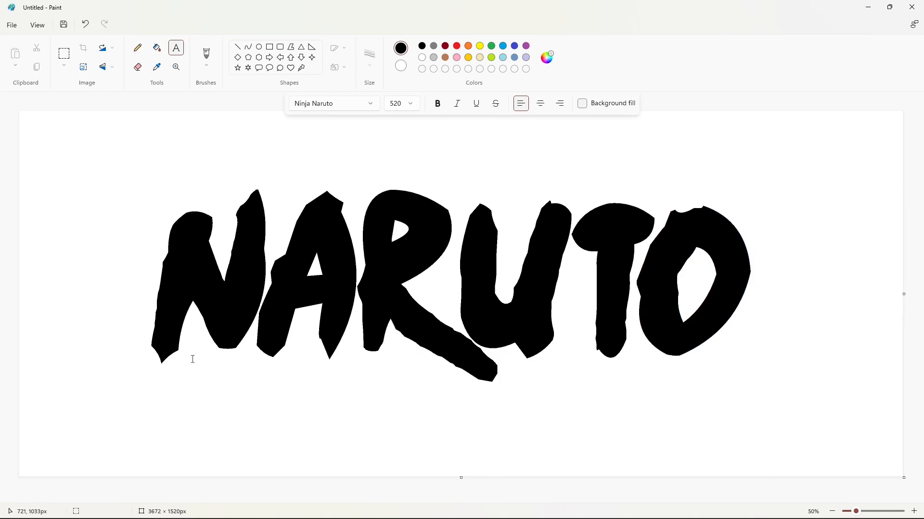
Step: Fill the NARUTO letters with purple
click(64, 53)
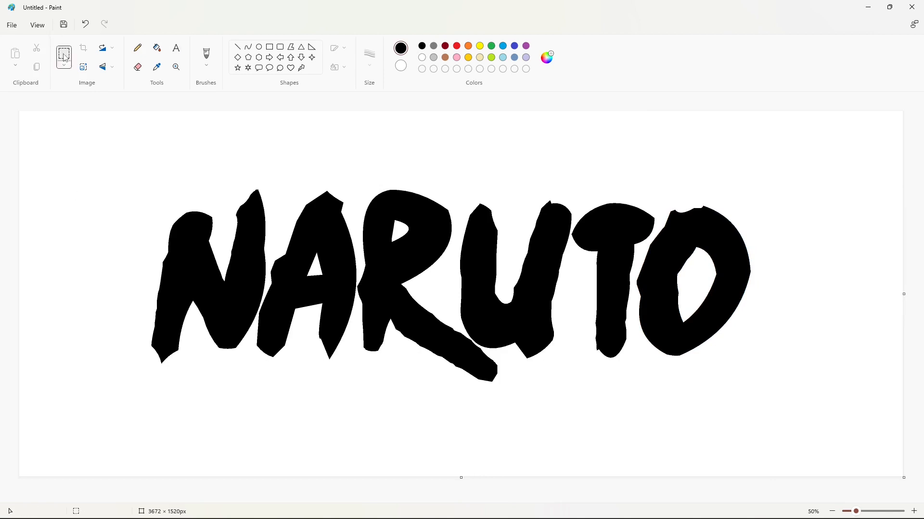
click(157, 47)
click(527, 46)
click(254, 257)
click(652, 292)
Step: Fill the NARUTO letters with black
click(422, 45)
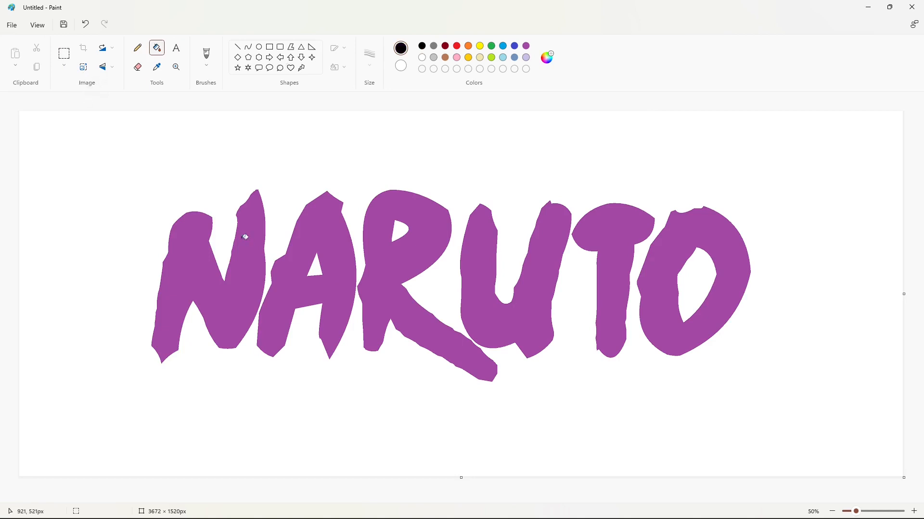
click(400, 255)
click(486, 289)
click(611, 289)
click(693, 312)
Step: Copy the whole black NARUTO lettering and fill the original letters with purple
click(64, 53)
drag(47, 150, 832, 420)
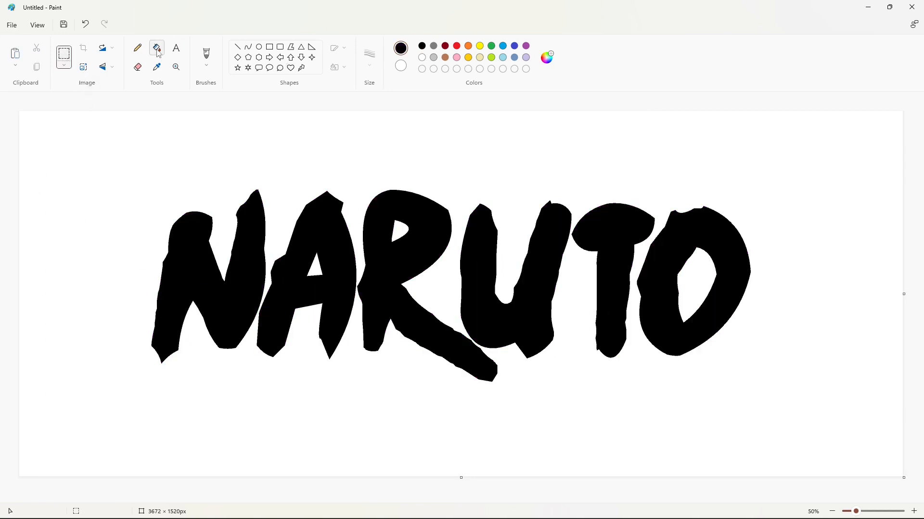
click(526, 45)
click(193, 270)
click(332, 289)
click(400, 255)
click(485, 289)
click(611, 289)
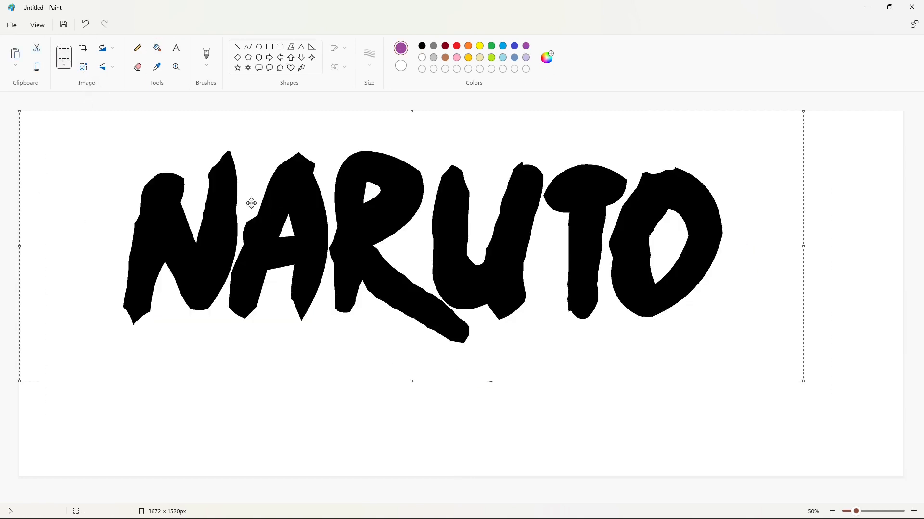
Step: Undo the overlaid black copy and widen the canvas to 7332 px
click(103, 68)
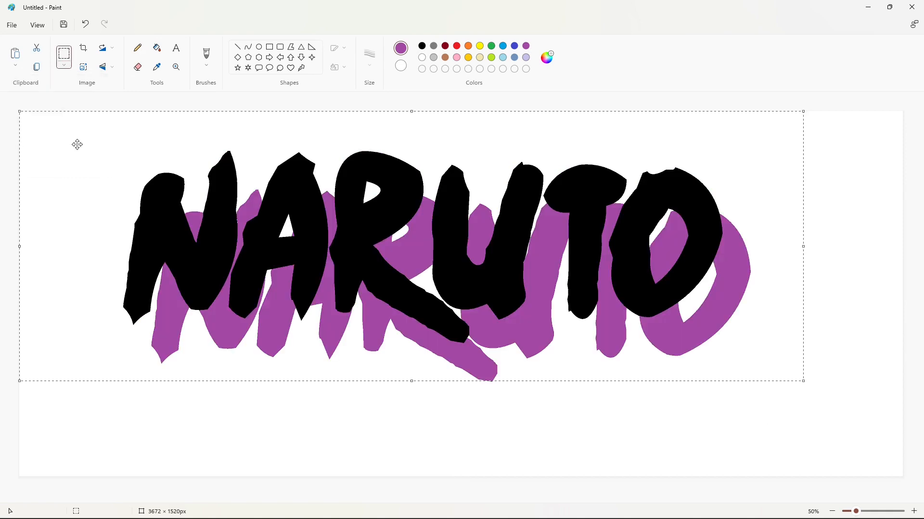
drag(365, 235, 902, 294)
key(ctrl+z)
scroll(337, 223, down, 1)
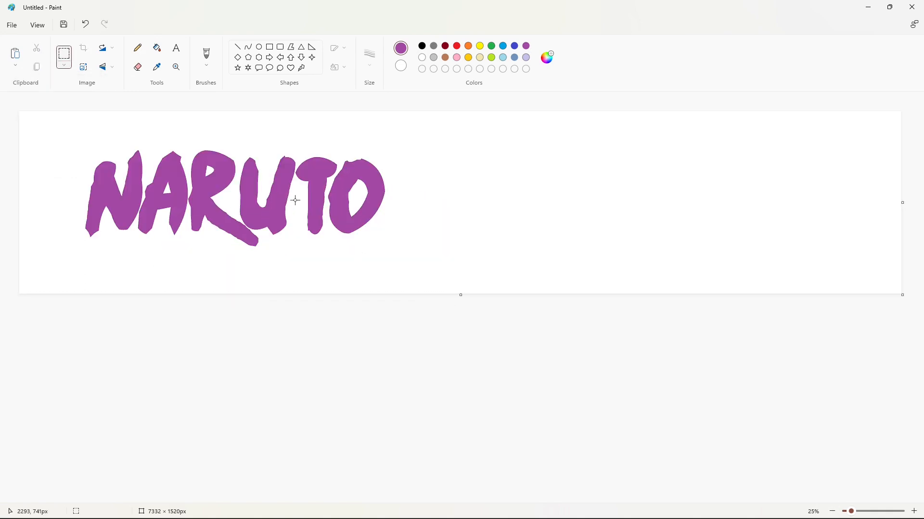
Step: Paste the black NARUTO lettering and move it onto the blank half of the widened canvas
key(ctrl+v)
drag(73, 264, 537, 293)
click(832, 511)
double_click(913, 511)
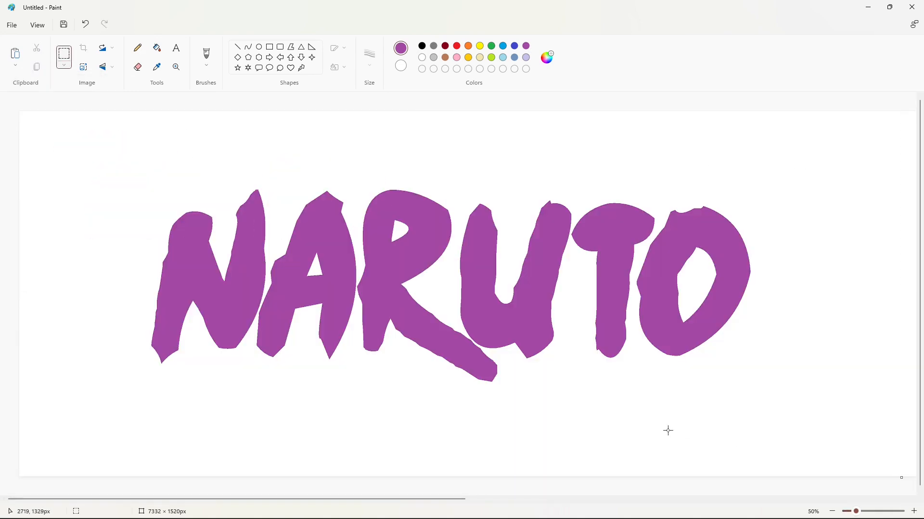
Step: Narrow the canvas to 3220 px wide around a single black NARUTO lettering
click(157, 48)
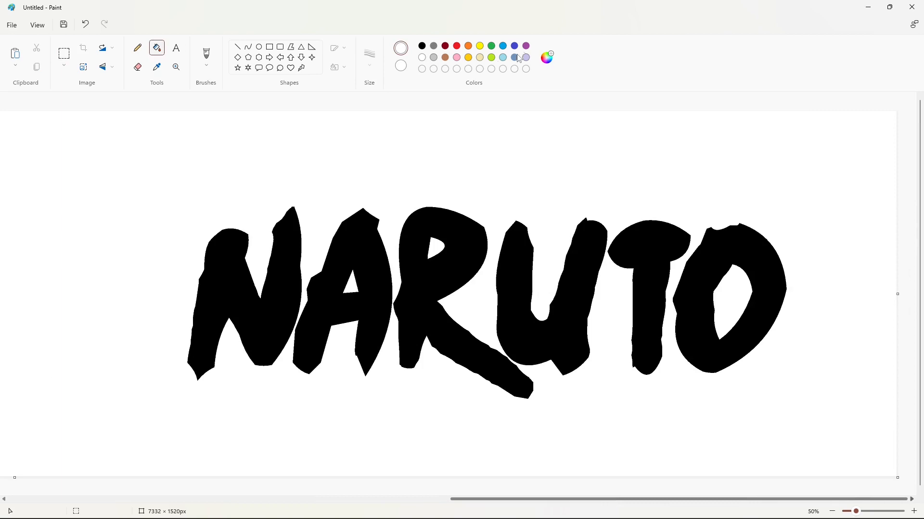
click(65, 54)
click(832, 512)
drag(902, 202, 407, 210)
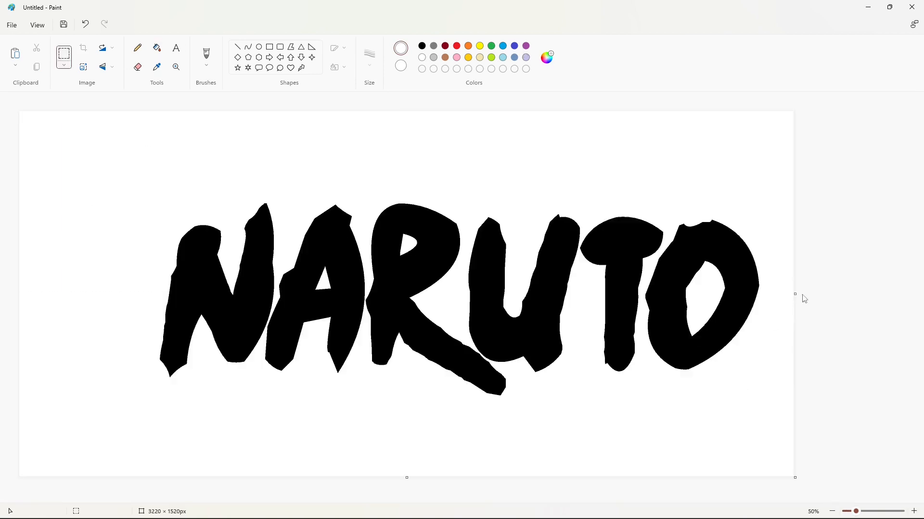
Step: Fill all the letters with purple and paste the black copy over them, offset up and left to form a shadow
click(202, 298)
click(294, 313)
click(423, 288)
click(539, 288)
click(620, 298)
click(656, 299)
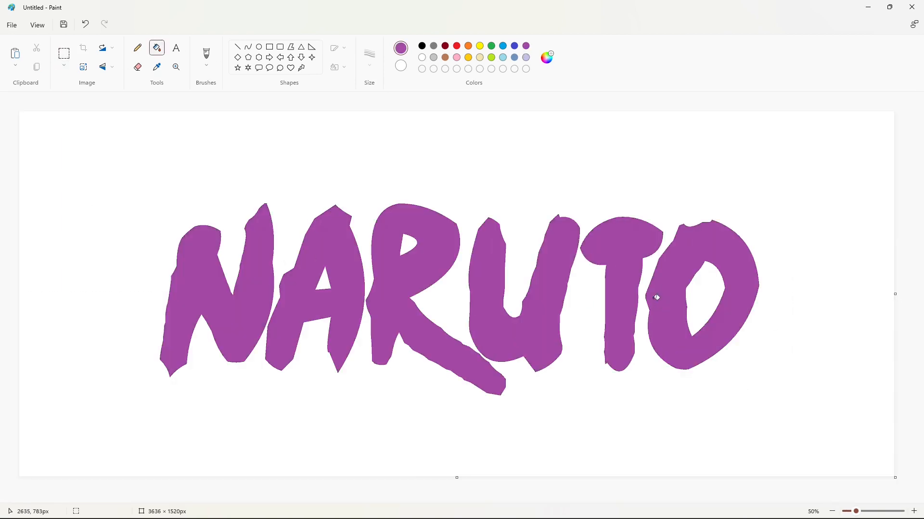
key(ctrl+v)
drag(374, 245, 404, 258)
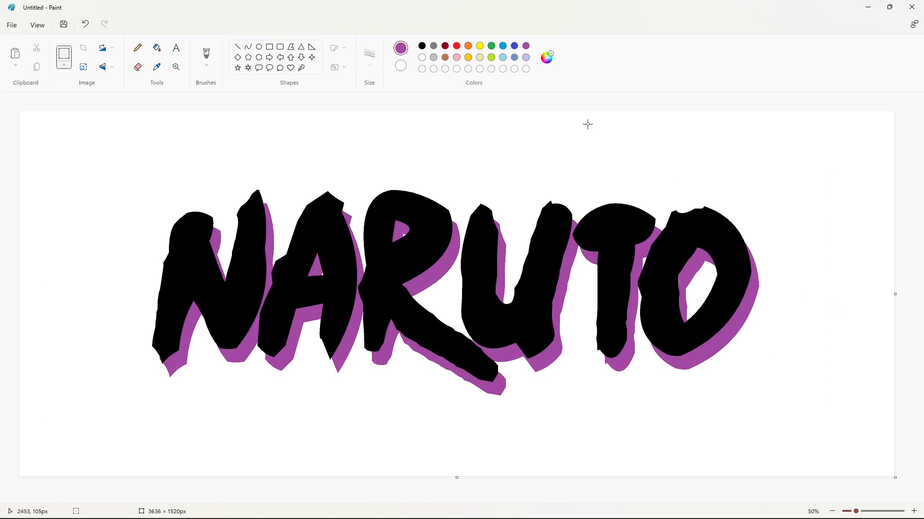
Step: Choose the indigo colour and the Curve shape
click(514, 45)
click(248, 46)
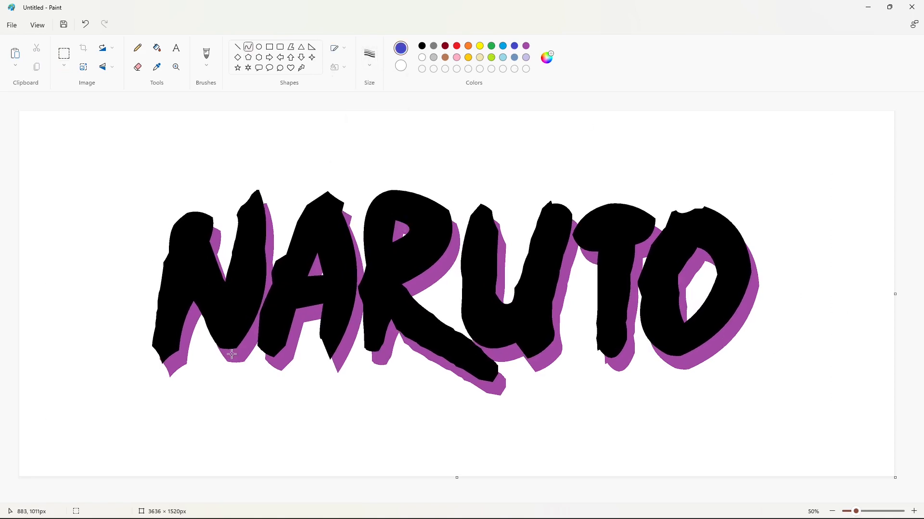
drag(231, 360, 226, 424)
mouse_move(218, 395)
mouse_down()
mouse_move(206, 391)
mouse_move(201, 416)
mouse_move(197, 409)
mouse_up()
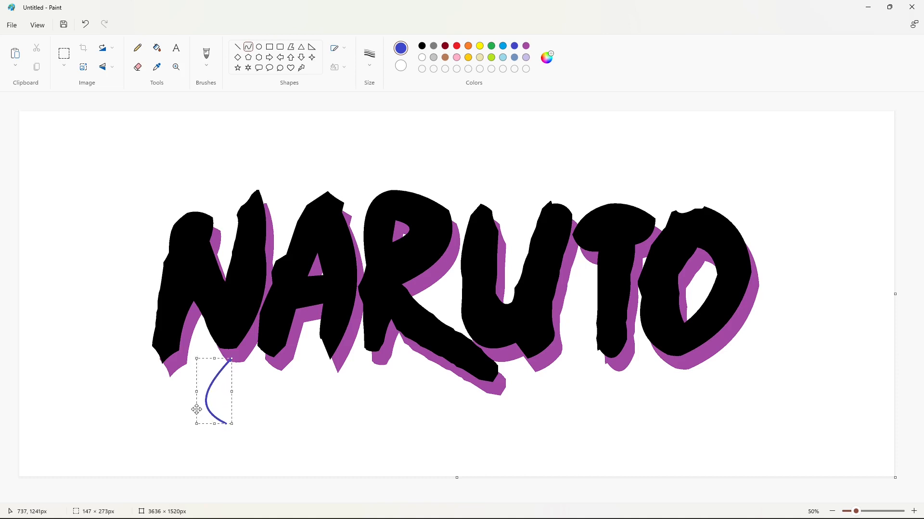
key(ctrl+z)
Step: Draw the swirl's outer indigo curve from the base of the N, looping below the letters to the R's tail
drag(231, 362, 224, 423)
mouse_move(222, 396)
mouse_down()
mouse_move(214, 385)
mouse_move(197, 414)
mouse_move(456, 374)
mouse_up()
click(127, 417)
drag(308, 409, 263, 434)
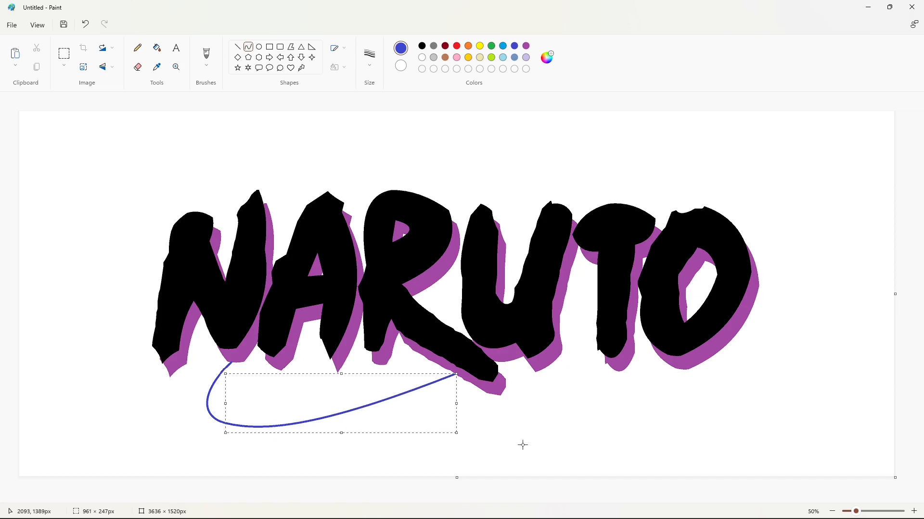
click(523, 445)
drag(265, 356, 287, 401)
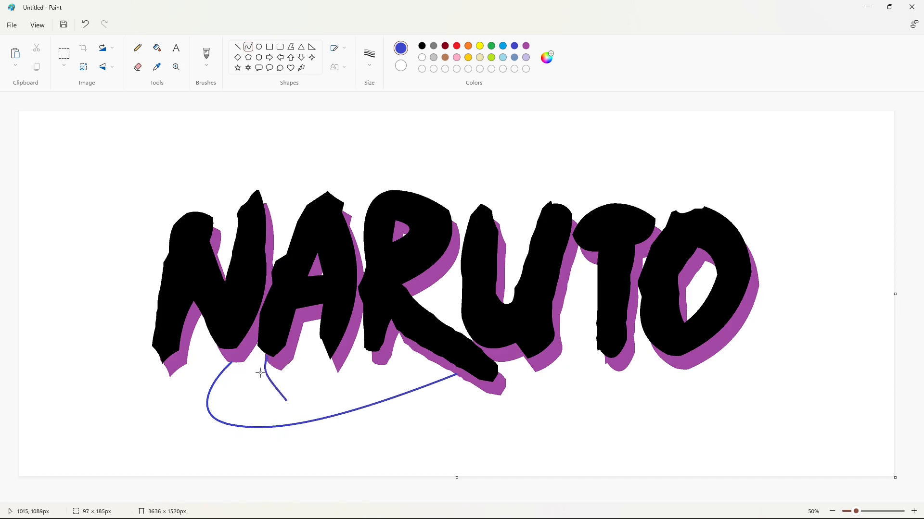
drag(260, 373, 246, 377)
drag(250, 391, 253, 404)
key(ctrl+z)
Step: Draw a second curve inside the outer one, bending down from the base of the A and sweeping to the R's tail
drag(266, 360, 274, 400)
mouse_move(257, 380)
mouse_down()
mouse_move(247, 376)
mouse_move(447, 368)
mouse_up()
click(250, 395)
click(226, 394)
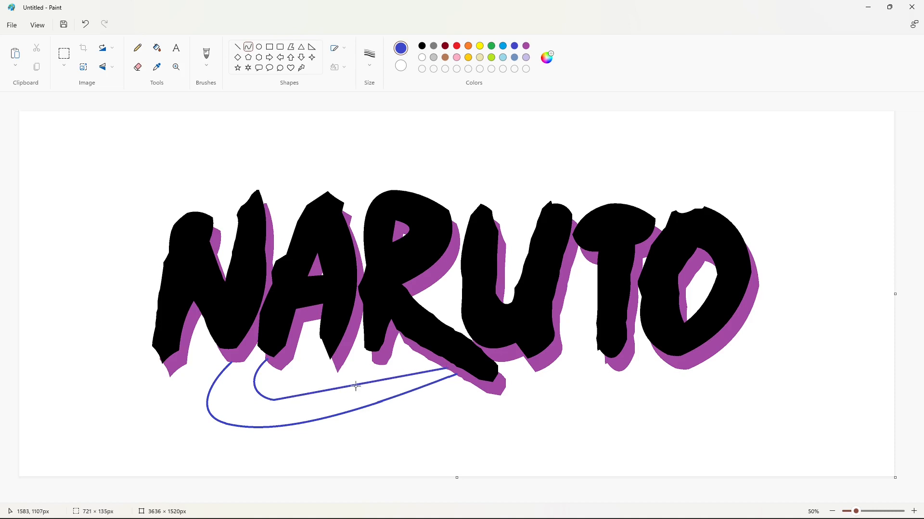
drag(356, 387, 360, 404)
click(365, 394)
click(427, 440)
Step: Draw the hooked start of a third curve below the A, with a straight line running to the R's tail
mouse_move(274, 363)
mouse_down()
mouse_move(288, 392)
mouse_move(263, 371)
mouse_move(409, 371)
mouse_move(428, 357)
mouse_up()
click(264, 391)
click(262, 369)
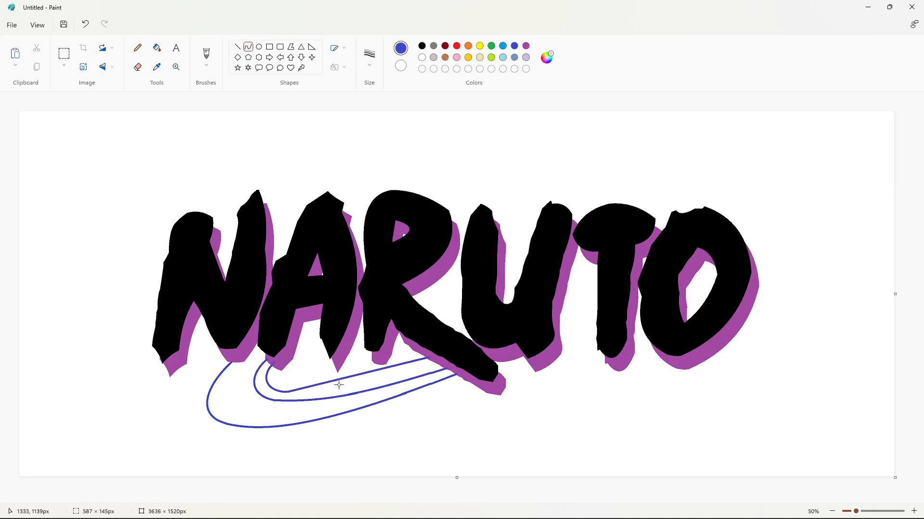
drag(338, 383, 392, 381)
click(379, 387)
click(461, 431)
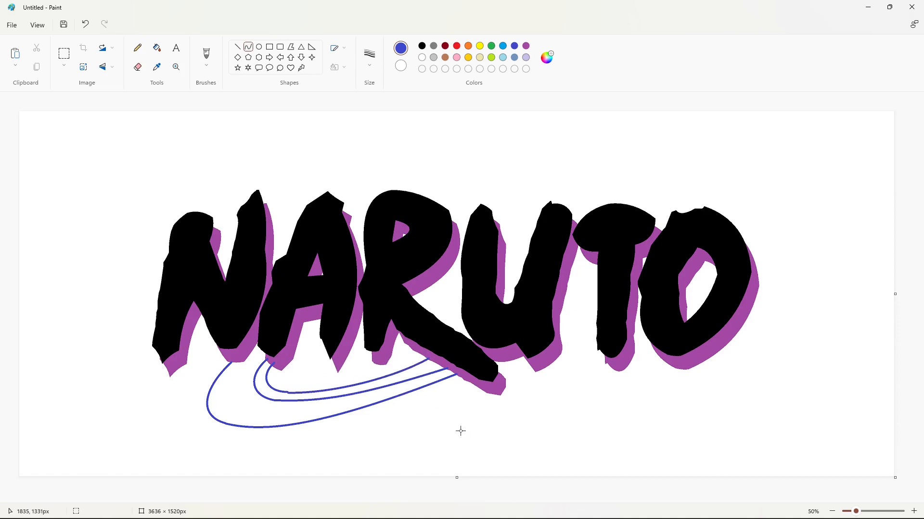
key(ctrl+z)
Step: Draw the third curve's lower sweep from its hook below the A to the R's tail, bowed slightly downward
drag(287, 392, 429, 359)
drag(347, 379, 344, 392)
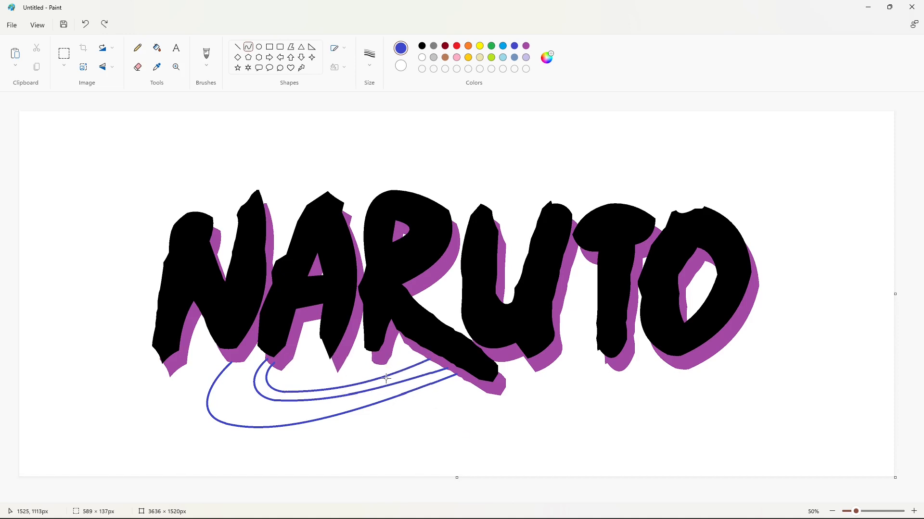
click(386, 380)
click(438, 427)
Step: Draw the innermost swirl curve from between the legs of the A, bowing downward to the R's tail
drag(296, 350, 422, 354)
mouse_move(335, 359)
mouse_down()
mouse_move(291, 383)
mouse_move(326, 388)
mouse_up()
click(428, 448)
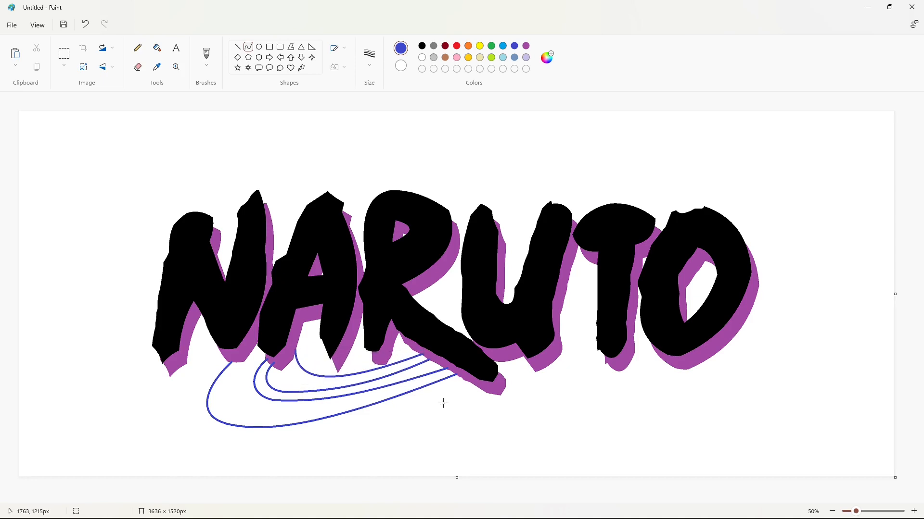
Step: Draw two short, slightly sagging curves across the gap between the R's leg and the U
mouse_move(464, 301)
mouse_down()
mouse_move(416, 293)
mouse_move(436, 298)
mouse_move(413, 301)
mouse_move(444, 309)
mouse_up()
key(ctrl+z)
click(425, 296)
click(538, 339)
click(428, 305)
click(526, 338)
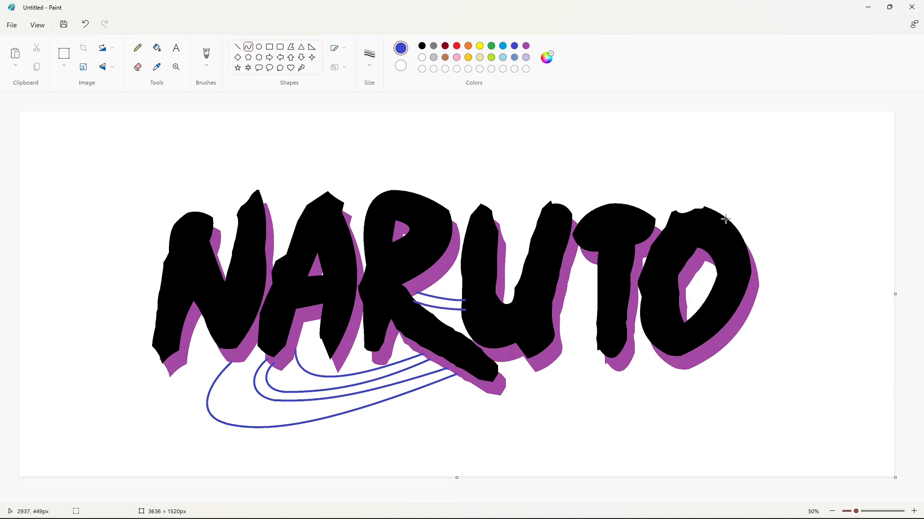
Step: Draw the outer upper swirl curve from the O's top, looping over and sweeping about 977 × 265 px down to the R's bowl
mouse_move(726, 219)
mouse_down()
mouse_move(691, 165)
mouse_move(738, 160)
mouse_move(758, 186)
mouse_up()
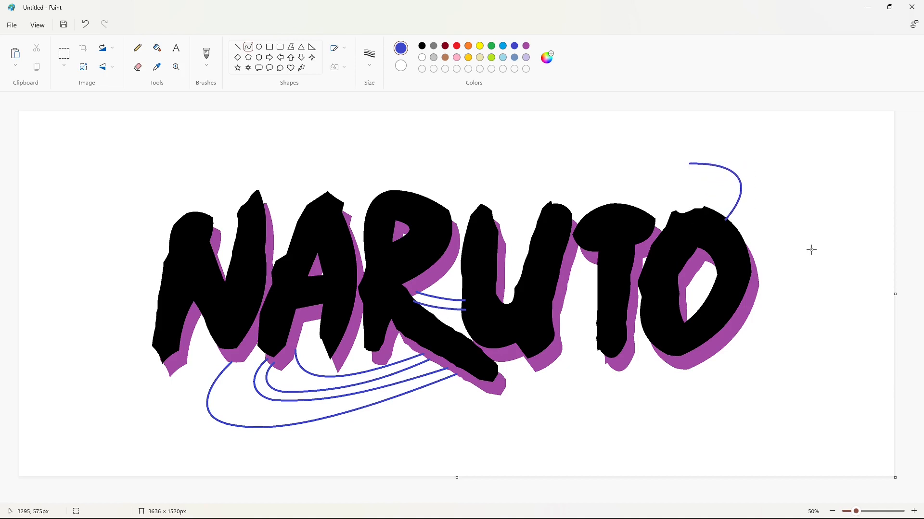
drag(689, 163, 456, 227)
drag(589, 189, 597, 179)
click(598, 179)
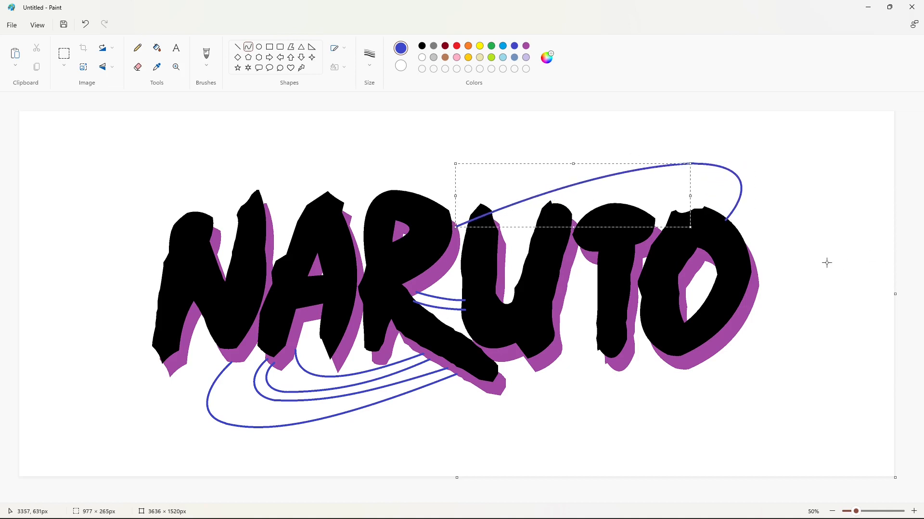
click(826, 263)
Step: Draw a second upper swirl curve inside the first, from the O's top over the T to the U's left stem
mouse_move(696, 211)
mouse_down()
mouse_move(653, 184)
mouse_move(701, 190)
mouse_move(497, 223)
mouse_up()
click(683, 182)
click(702, 205)
drag(597, 194, 550, 199)
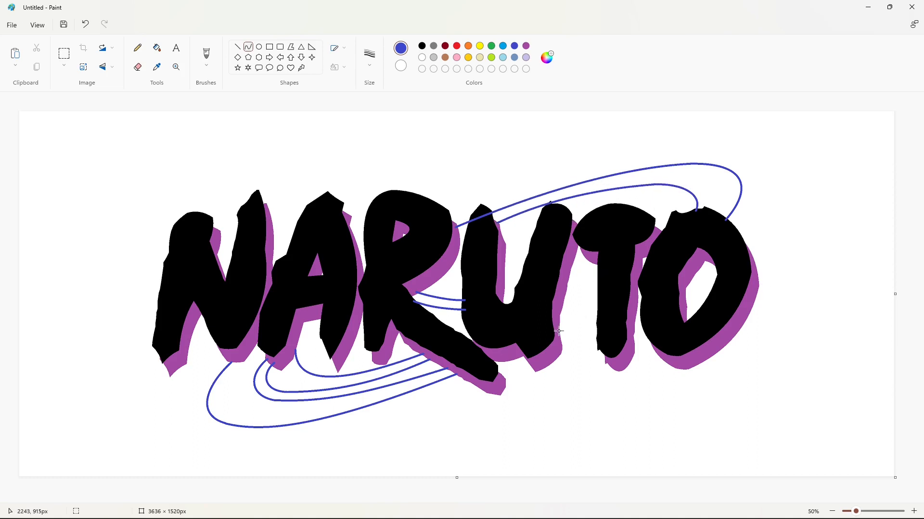
Step: Draw the two lower indigo curves slanting upward across the gap between the U and the T's stem
drag(559, 331, 605, 307)
click(577, 322)
click(576, 321)
mouse_move(659, 327)
mouse_down()
mouse_move(597, 296)
mouse_move(604, 291)
mouse_up()
key(ctrl+z)
click(583, 302)
click(583, 302)
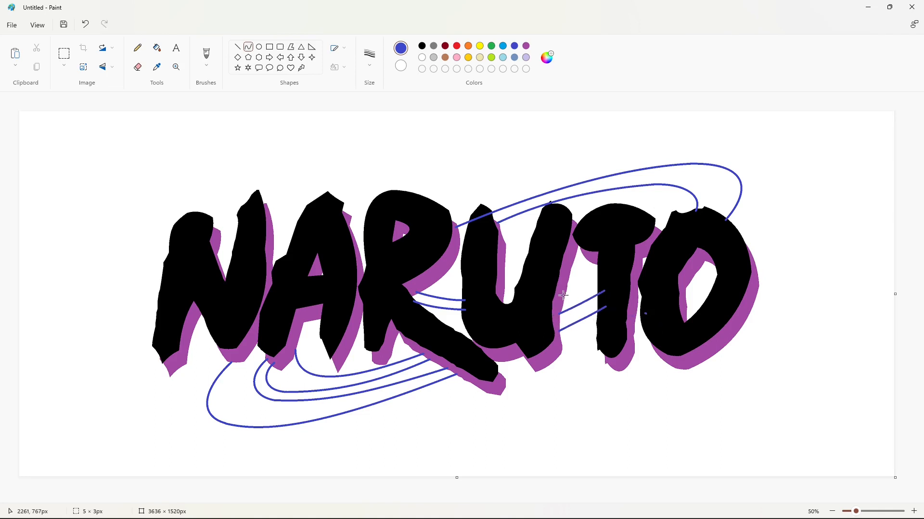
key(ctrl+z)
Step: Draw two more slanted indigo curves above the existing pair between the U and the T's stem
mouse_move(646, 314)
mouse_down()
mouse_move(591, 282)
mouse_move(603, 257)
mouse_move(584, 273)
mouse_up()
click(574, 291)
click(573, 290)
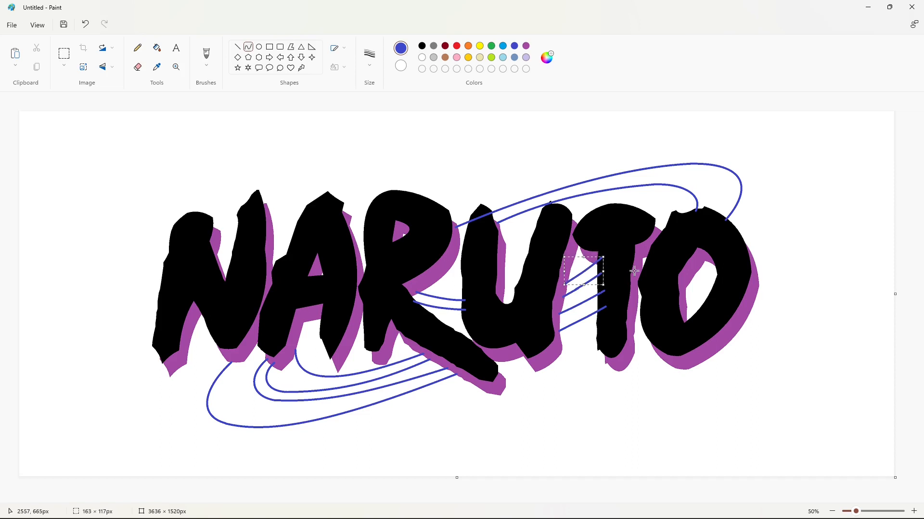
click(585, 285)
Step: Draw two short, slightly arched indigo curves across the opening between the U's two stems
mouse_move(501, 238)
mouse_down()
mouse_move(538, 229)
mouse_move(536, 236)
mouse_up()
click(525, 232)
click(525, 233)
click(521, 241)
click(521, 241)
Step: Outline a small slanted dash about 91 px wide below the U with straight black 5px lines
click(237, 47)
click(369, 57)
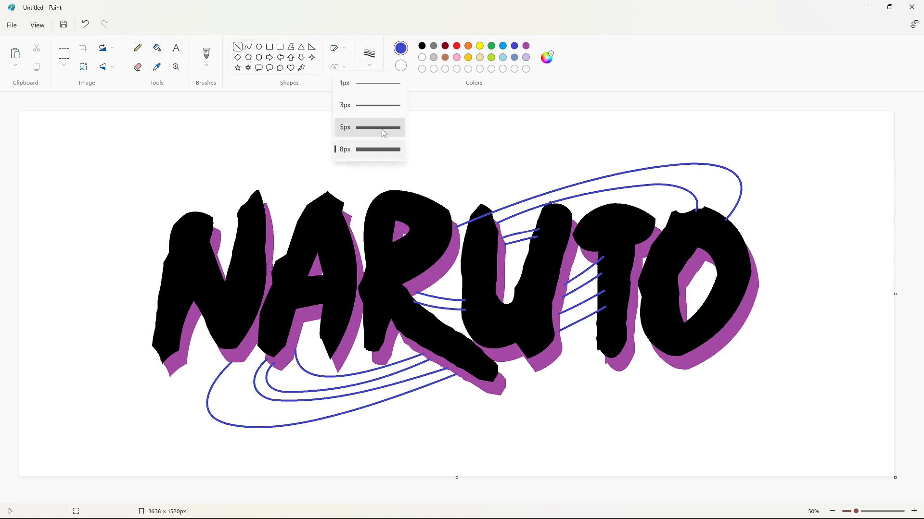
click(383, 129)
click(421, 47)
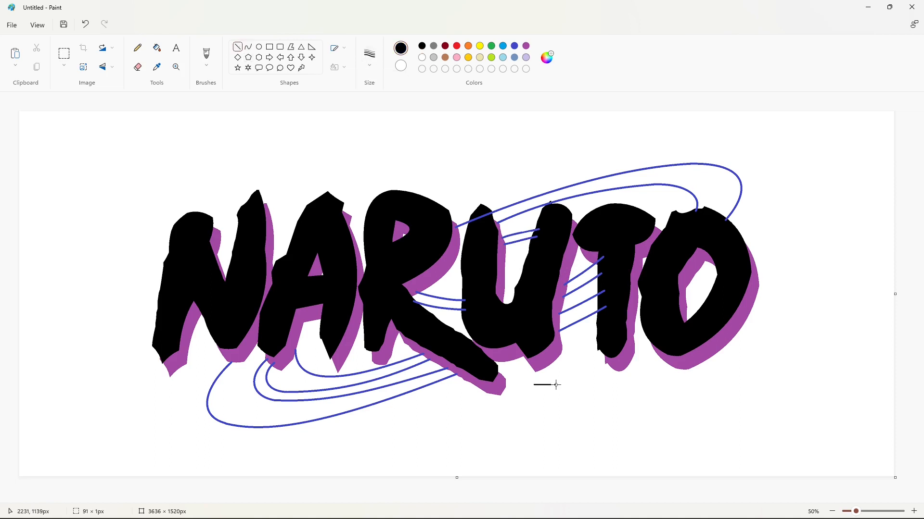
click(530, 391)
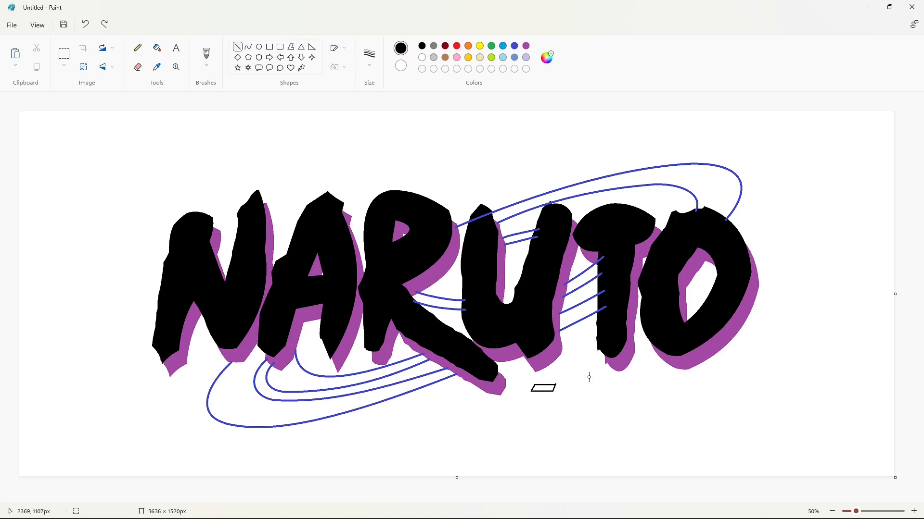
Step: Outline the katakana ナ beside the dash, with a slanted crossbar and a curved descending stroke
drag(556, 401, 570, 402)
click(570, 402)
mouse_move(599, 374)
mouse_down()
mouse_move(558, 409)
mouse_move(614, 381)
mouse_move(566, 387)
mouse_up()
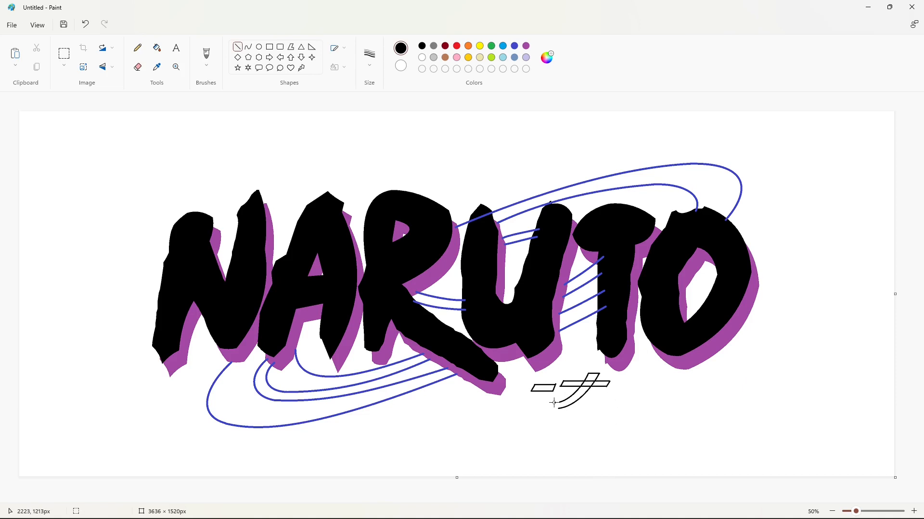
Step: Outline the left curved stroke of the katakana ル to the right of the ナ
drag(622, 374, 591, 410)
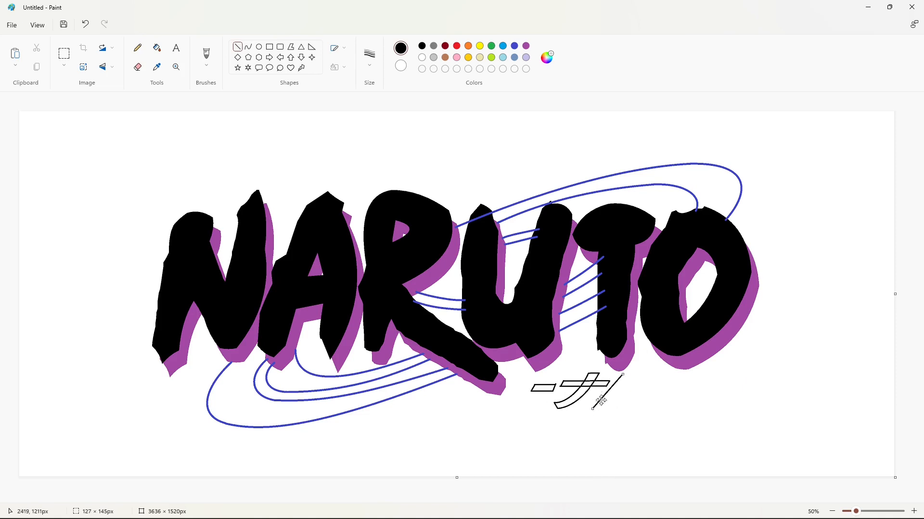
key(ctrl+z)
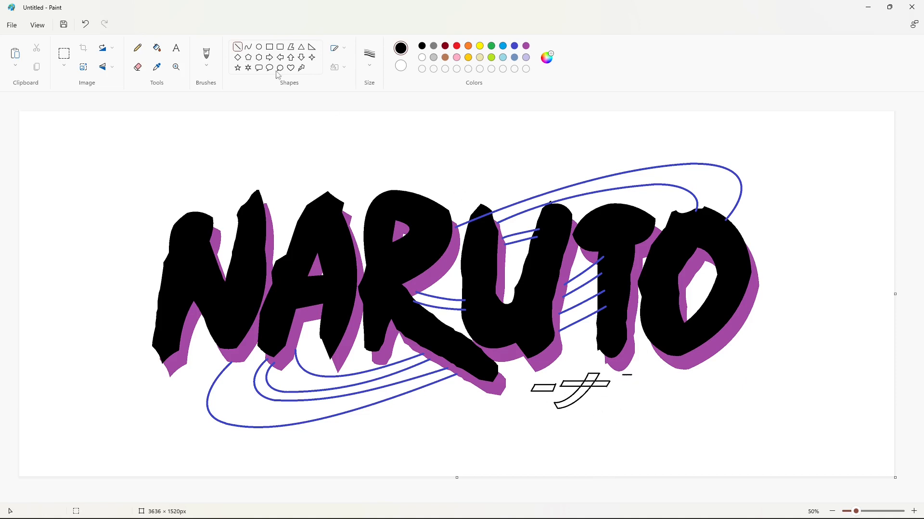
mouse_move(622, 375)
mouse_down()
mouse_move(593, 403)
mouse_move(619, 395)
mouse_up()
click(662, 398)
click(650, 403)
Step: Outline the right stroke of the ル, with a flat top, slanted stem and curved upward hook
click(238, 47)
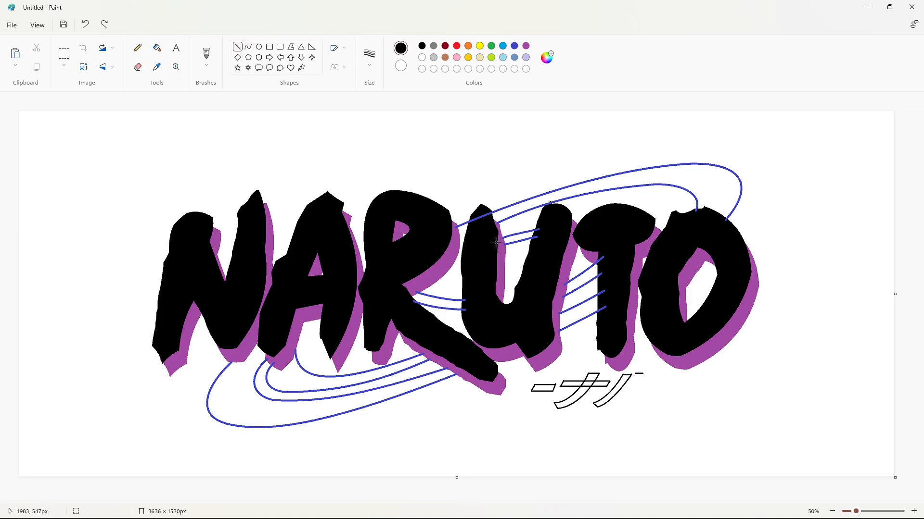
drag(634, 374, 613, 402)
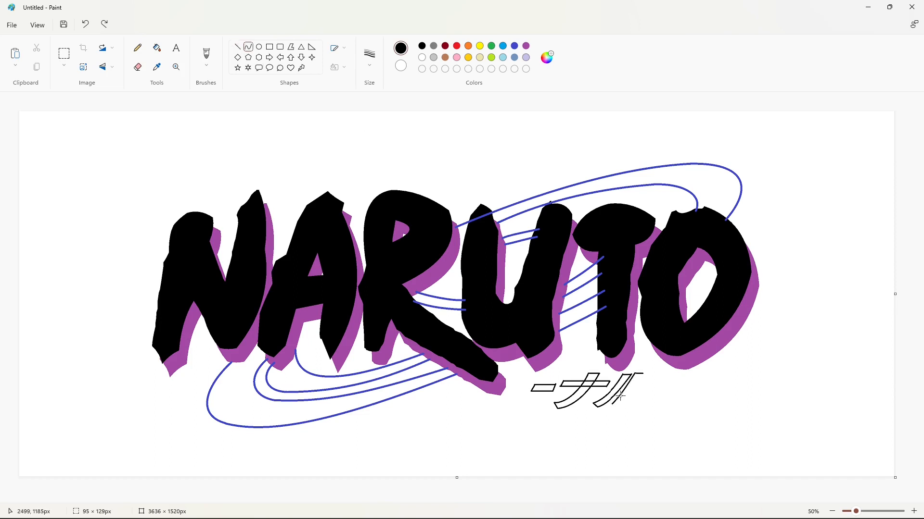
click(664, 396)
mouse_move(643, 374)
mouse_down()
mouse_move(628, 396)
mouse_move(648, 384)
mouse_move(618, 408)
mouse_up()
click(654, 395)
click(641, 398)
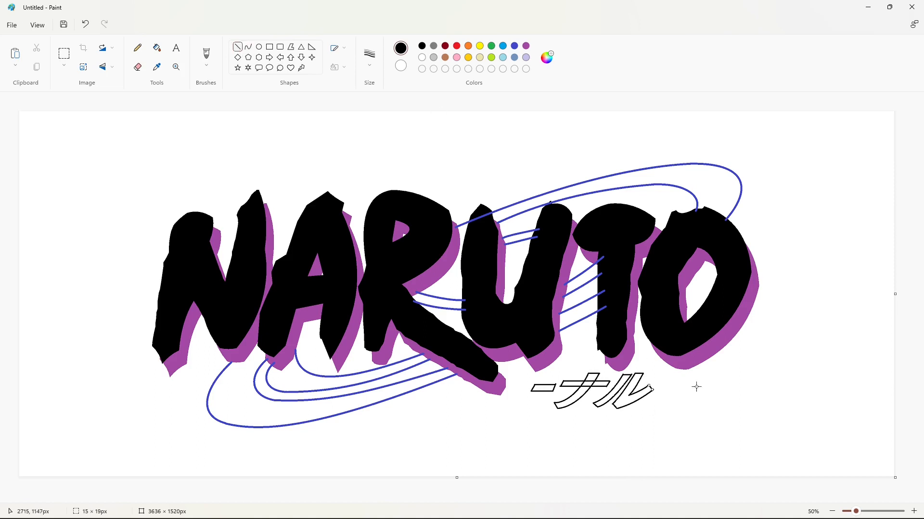
Step: Outline the katakana ト after the ル and a closing slanted dash to its right
drag(674, 371, 651, 407)
click(659, 388)
click(714, 408)
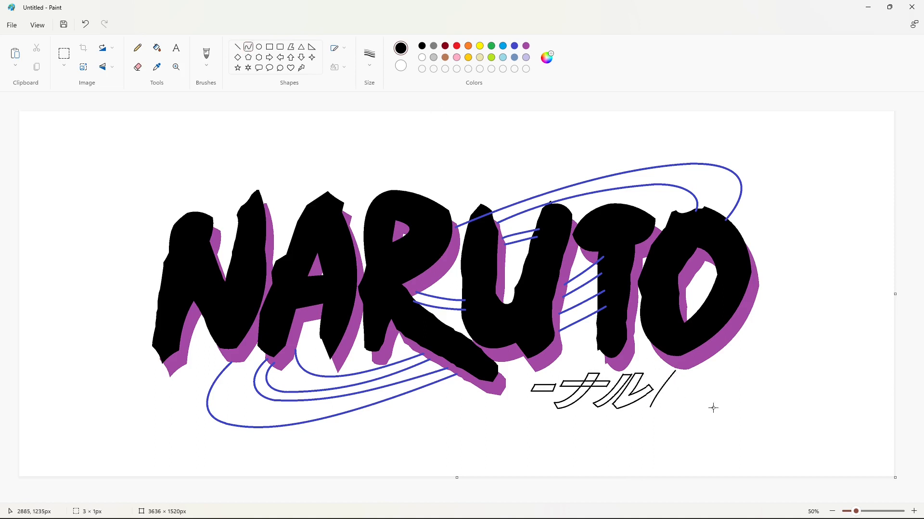
key(ctrl+z)
drag(682, 372, 657, 409)
click(238, 47)
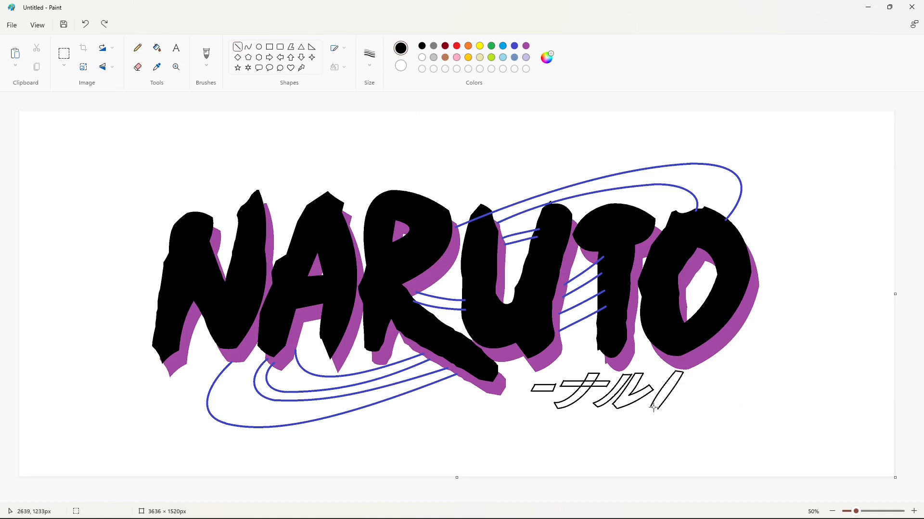
click(248, 47)
drag(703, 382, 727, 384)
Step: Fill both dashes and the katakana ナ, ル and ト with black
click(156, 47)
click(543, 388)
click(583, 384)
click(607, 393)
click(625, 387)
click(664, 392)
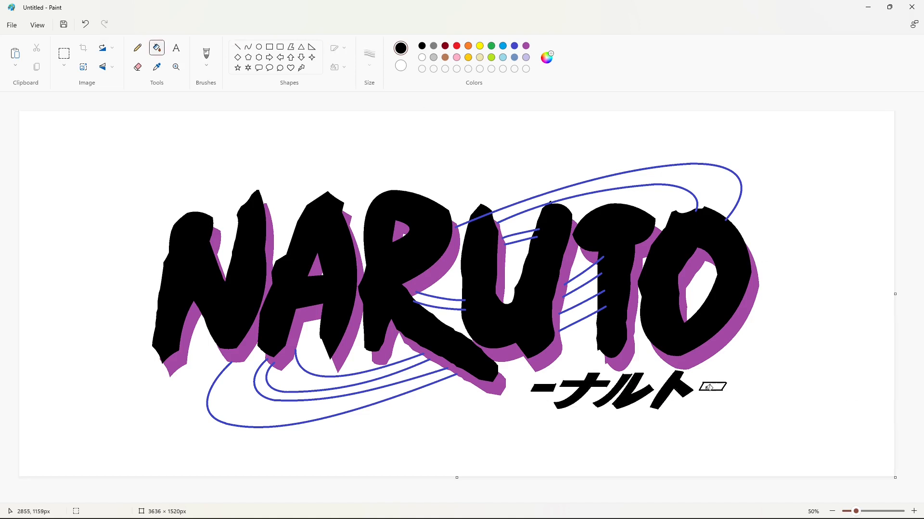
click(709, 388)
Step: Draw a red curve just inside the rounded top of the N's left stem
scroll(567, 367, up, 1)
click(248, 47)
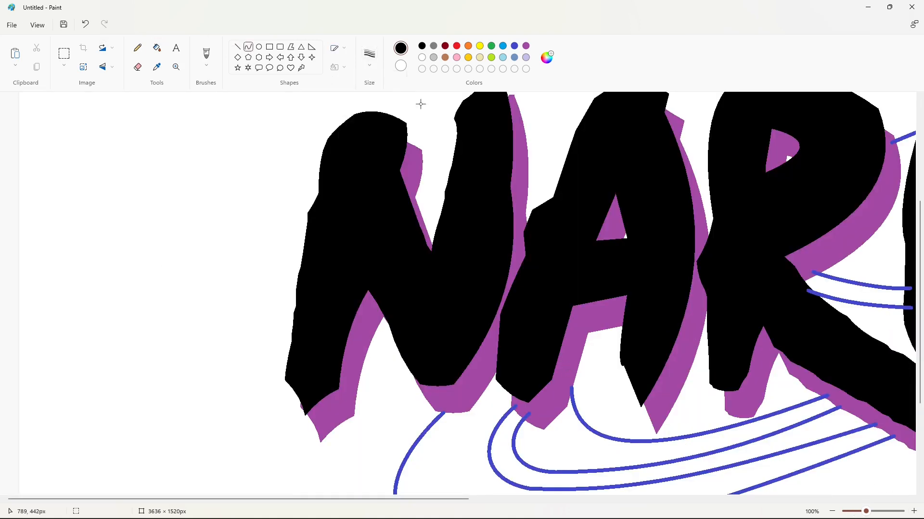
click(457, 47)
drag(399, 127, 373, 118)
click(385, 119)
click(384, 120)
click(454, 137)
Step: Extend the red inset curve around and down the left shoulder of the N
scroll(377, 131, up, 4)
scroll(377, 132, down, 1)
drag(373, 218, 336, 243)
click(349, 226)
click(348, 227)
click(462, 249)
scroll(427, 235, down, 1)
drag(334, 143, 308, 262)
click(327, 162)
click(326, 162)
click(364, 171)
Step: Continue the red inset outline down the N's left edge, around its foot and lower notch, and up its lower-right curve
click(237, 47)
click(348, 223)
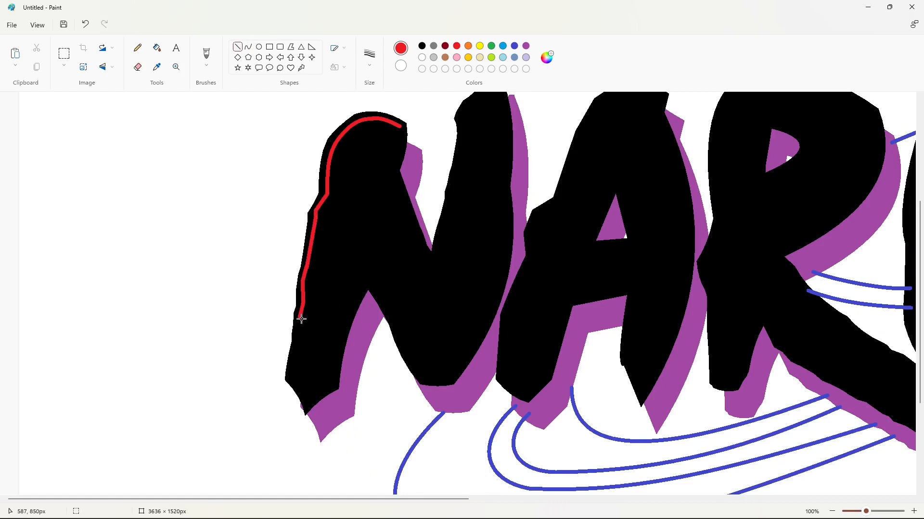
mouse_move(299, 341)
mouse_down()
mouse_move(294, 374)
mouse_move(307, 399)
mouse_move(332, 384)
mouse_move(367, 279)
mouse_move(423, 380)
mouse_move(447, 376)
mouse_move(503, 196)
mouse_up()
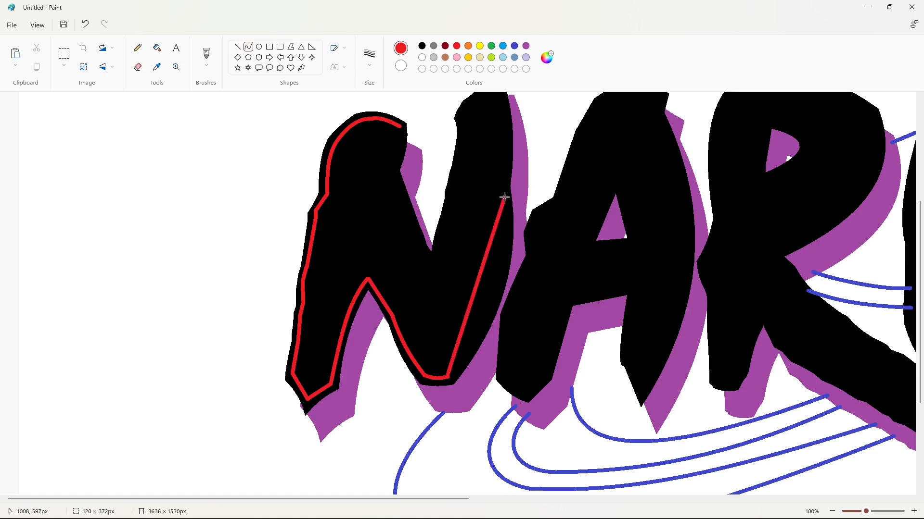
drag(481, 289, 500, 289)
Step: Trace the upper outer edge of the N's right stem with a red inset curve up to its tip
scroll(520, 296, up, 2)
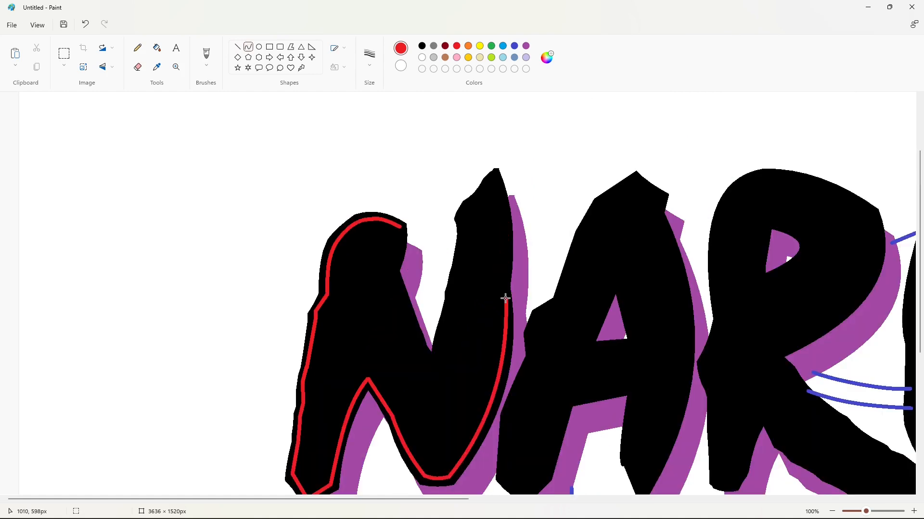
click(237, 47)
drag(503, 288, 494, 185)
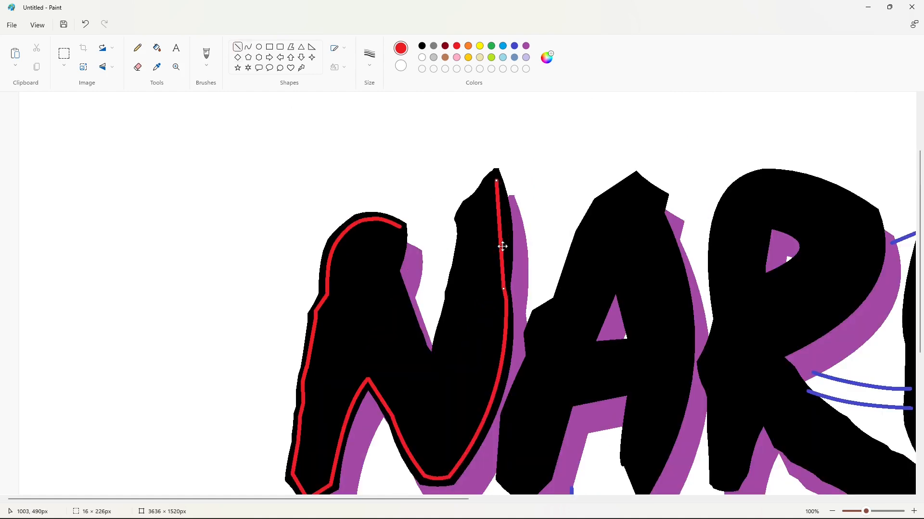
key(ctrl+z)
click(248, 46)
mouse_move(503, 287)
mouse_down()
mouse_move(494, 187)
mouse_move(503, 212)
mouse_up()
Step: Close the N's red inset outline from the right stem's tip through the inner V to the left stem's top
click(237, 47)
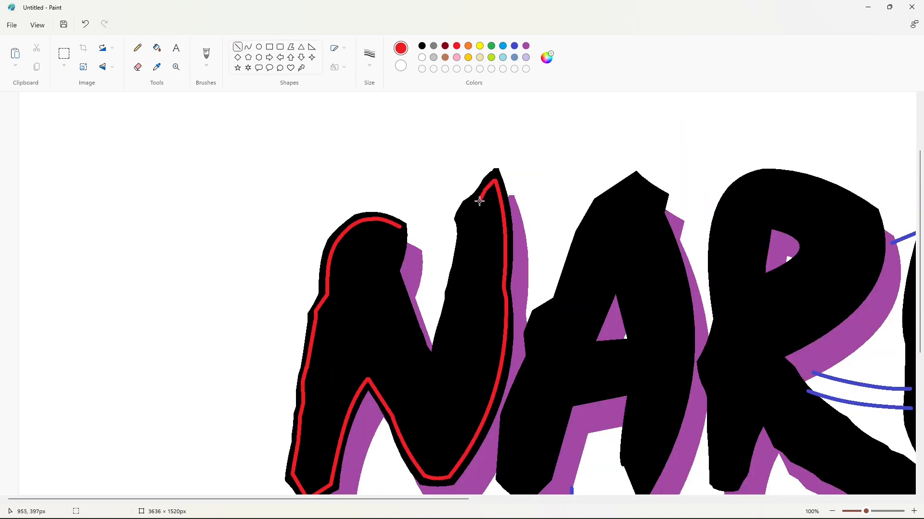
mouse_move(464, 228)
mouse_down()
mouse_move(434, 360)
mouse_move(392, 268)
mouse_up()
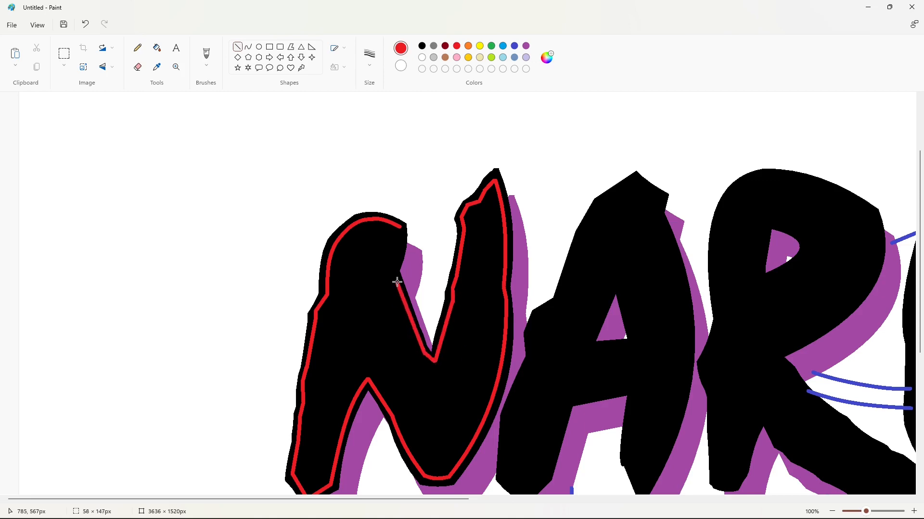
click(427, 276)
key(ctrl+z)
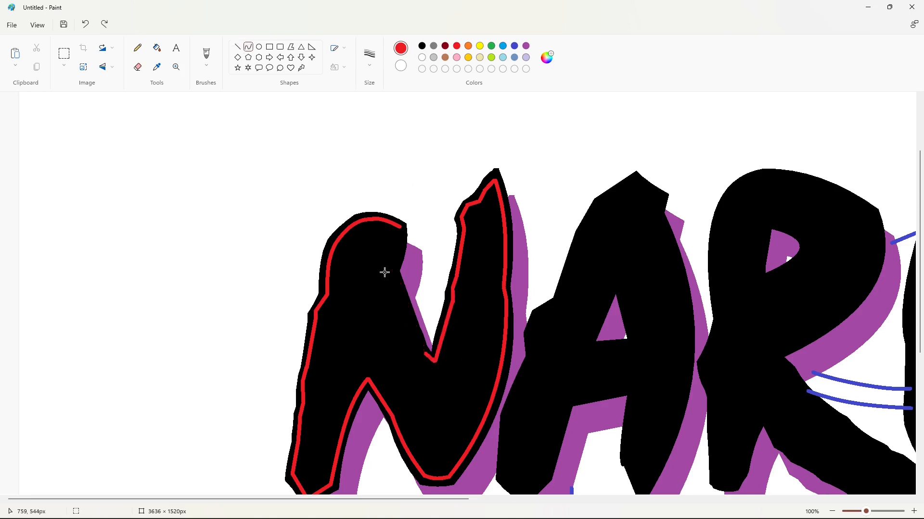
mouse_move(435, 359)
mouse_down()
mouse_move(423, 351)
mouse_move(391, 268)
mouse_move(401, 226)
mouse_up()
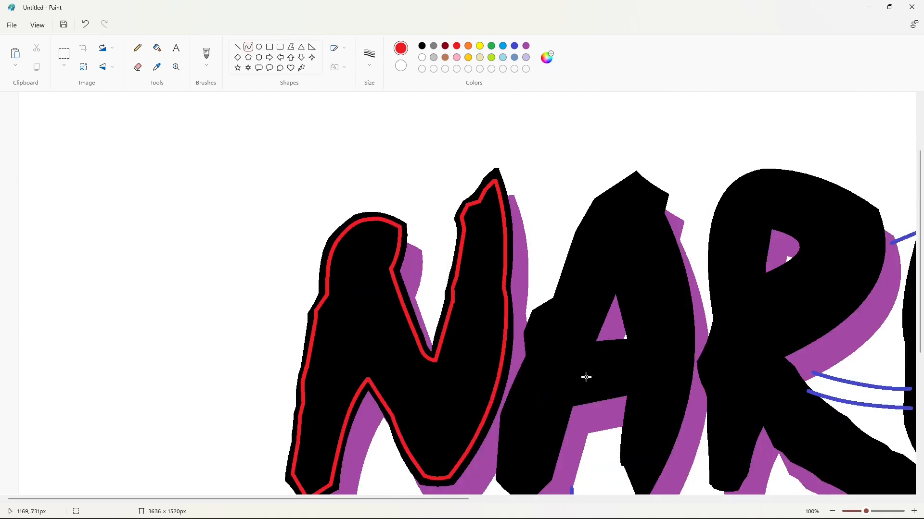
Step: Recolor the N's red inset outline white with the Fill tool
click(157, 48)
click(422, 57)
click(417, 330)
Step: Trace a red inset outline with straight lines from the A's peak down its left edge to the notch
scroll(568, 432, down, 2)
scroll(568, 431, right, 5)
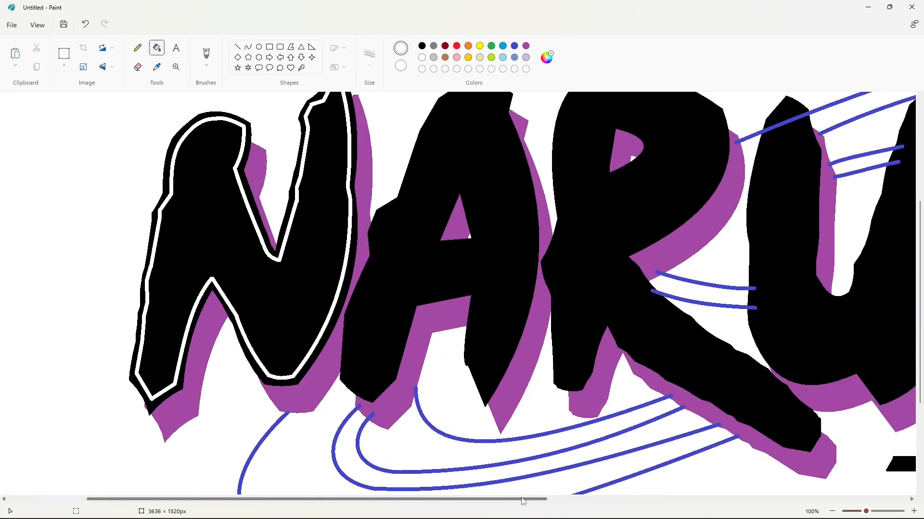
scroll(568, 431, up, 2)
click(237, 47)
click(457, 45)
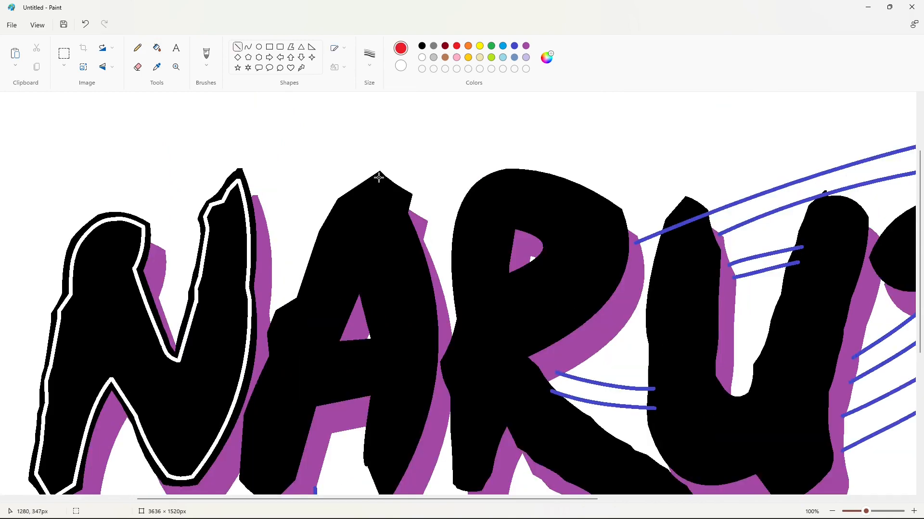
mouse_move(380, 180)
mouse_down()
mouse_move(342, 203)
mouse_move(303, 304)
mouse_move(289, 310)
mouse_up()
scroll(275, 340, down, 2)
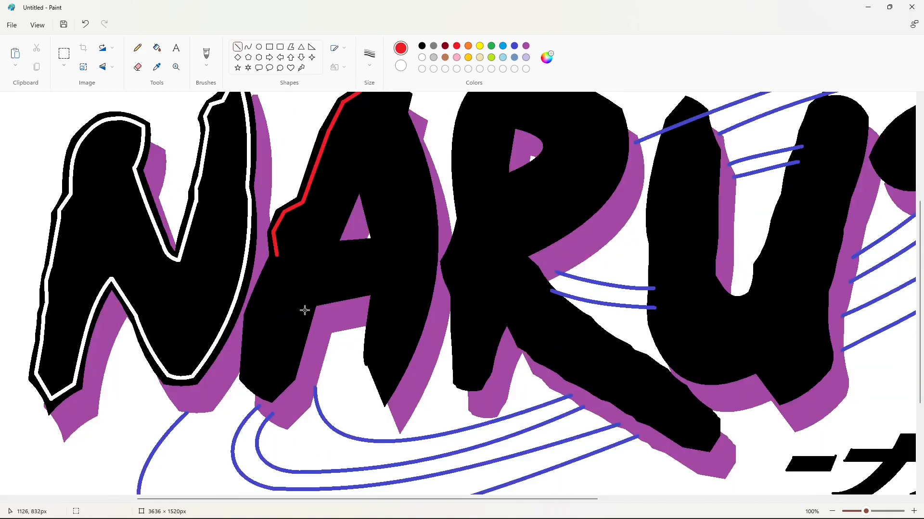
drag(273, 232, 278, 255)
Step: Continue the A's red inset outline around both legs and up its curved right edge, closing it at the peak
mouse_move(277, 255)
mouse_down()
mouse_move(249, 317)
mouse_move(247, 375)
mouse_move(269, 394)
mouse_move(291, 377)
mouse_move(312, 302)
mouse_move(378, 287)
mouse_move(371, 354)
mouse_move(386, 392)
mouse_move(397, 113)
mouse_up()
click(248, 46)
mouse_move(391, 270)
mouse_down()
mouse_move(427, 262)
mouse_move(430, 246)
mouse_up()
scroll(579, 276, up, 2)
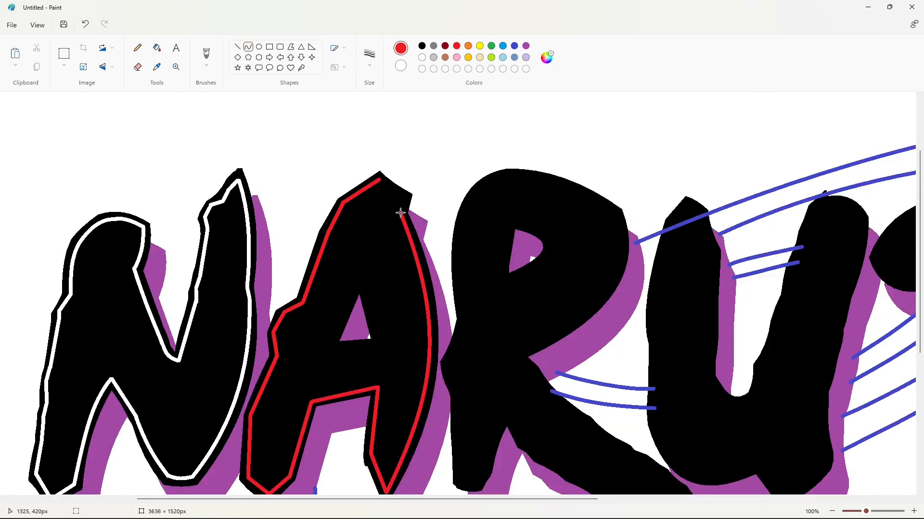
click(238, 47)
drag(404, 197, 380, 180)
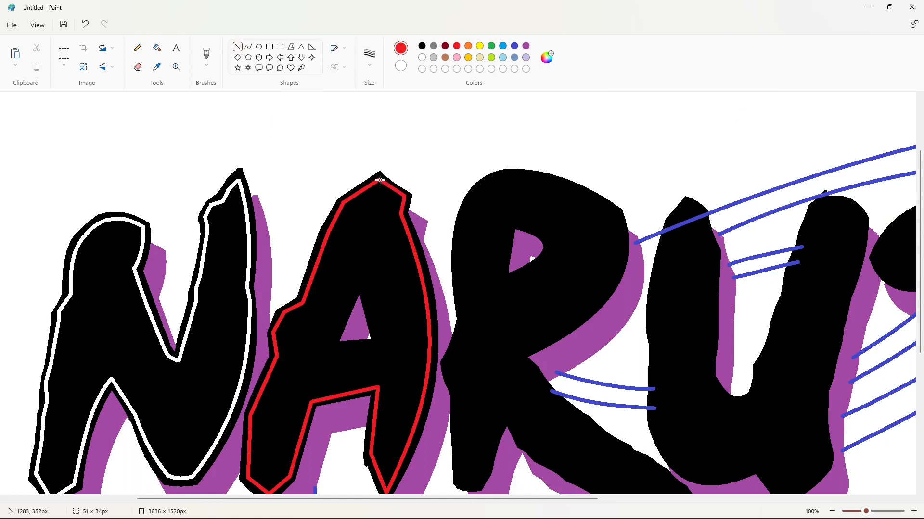
Step: Fill the purple triangular opening of the A with black
click(157, 47)
click(421, 46)
click(368, 335)
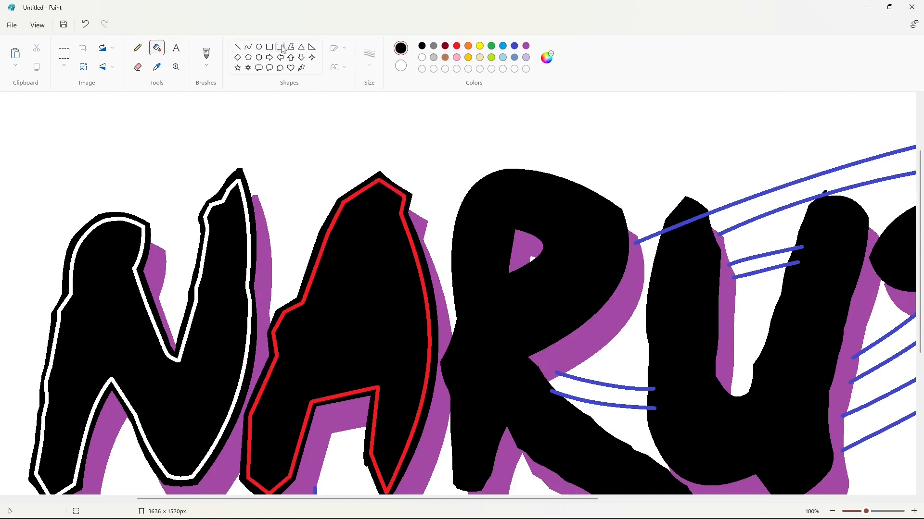
Step: Draw a small solid white triangle in the center of the A and recolor its inset outline white
click(301, 46)
click(422, 57)
drag(350, 299, 369, 323)
click(157, 48)
click(360, 315)
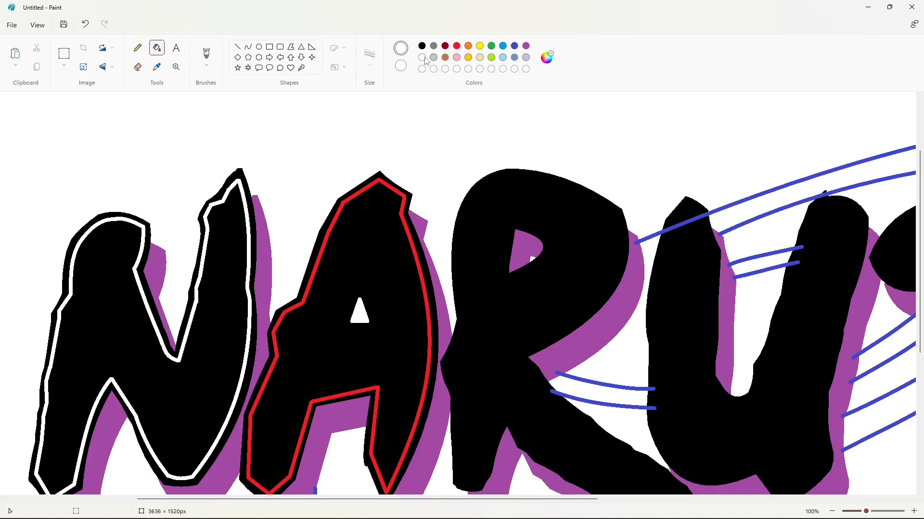
click(407, 220)
Step: Trace a red inset outline with curves from the top of the R down its left edge to the waist
scroll(488, 439, right, 5)
scroll(488, 439, down, 3)
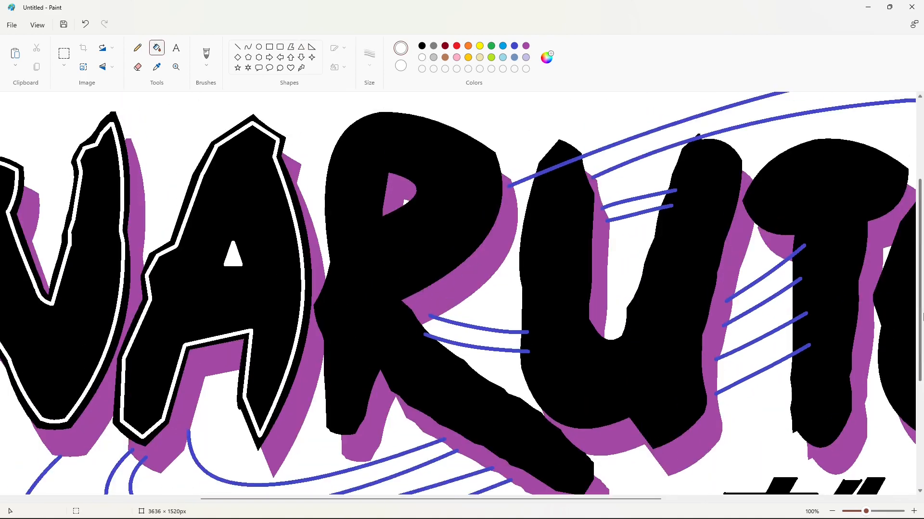
drag(922, 318, 922, 321)
click(248, 47)
click(457, 46)
mouse_move(400, 114)
mouse_down()
mouse_move(335, 160)
mouse_move(349, 122)
mouse_up()
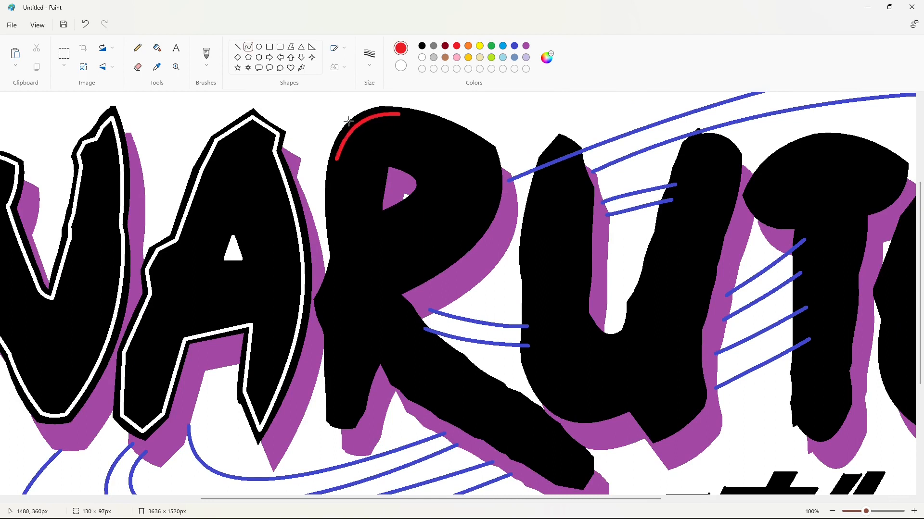
click(434, 191)
drag(336, 159, 340, 256)
drag(337, 199, 330, 192)
click(396, 249)
mouse_move(340, 256)
mouse_down()
mouse_move(323, 300)
mouse_move(332, 283)
mouse_up()
Step: Continue the R's red inset outline around its left leg and along the underside of the diagonal leg to the foot
drag(323, 300, 333, 331)
mouse_move(327, 317)
mouse_down()
mouse_move(334, 415)
mouse_move(380, 355)
mouse_up()
click(238, 47)
click(248, 47)
mouse_move(367, 385)
mouse_down()
mouse_move(371, 361)
mouse_move(365, 380)
mouse_move(398, 381)
mouse_move(580, 481)
mouse_up()
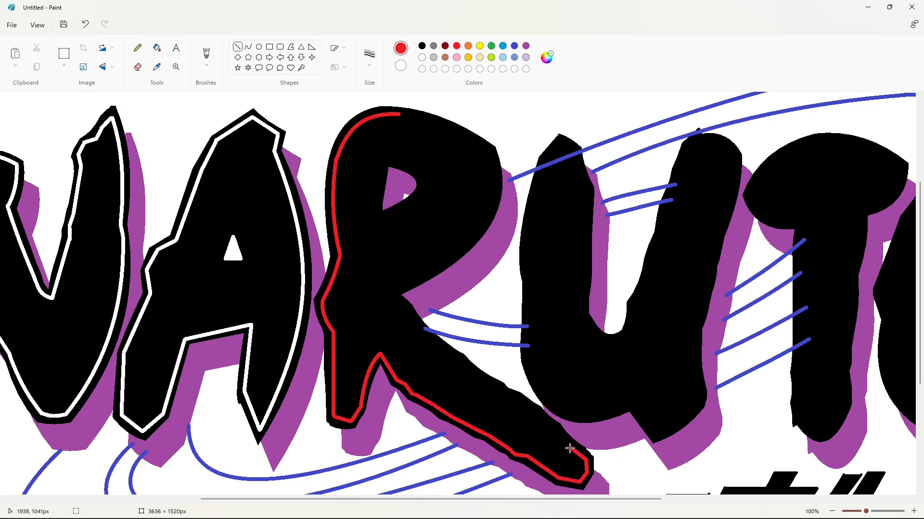
Step: Continue the R's red inset outline up the diagonal leg's upper edge and around the bowl, closing it at the top
mouse_move(569, 449)
mouse_down()
mouse_move(547, 420)
mouse_move(431, 340)
mouse_up()
click(421, 46)
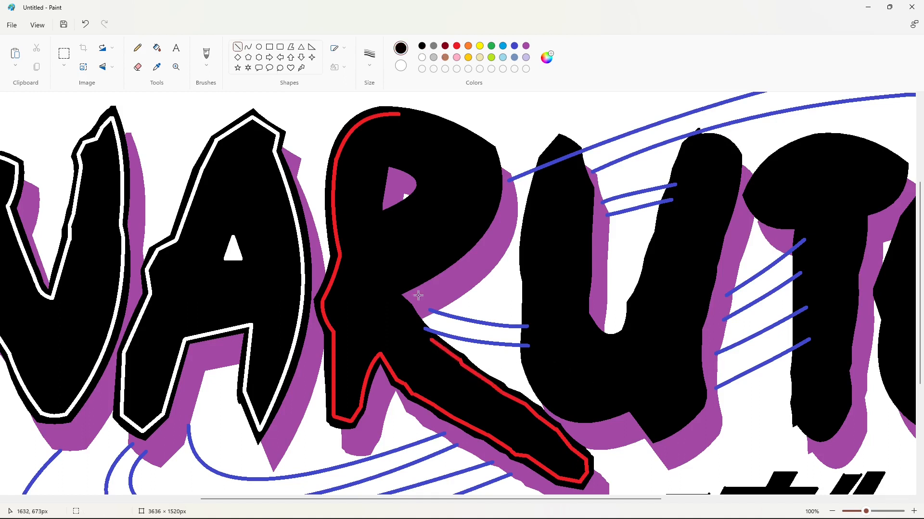
click(457, 46)
click(248, 47)
drag(431, 340, 484, 155)
click(236, 47)
click(248, 47)
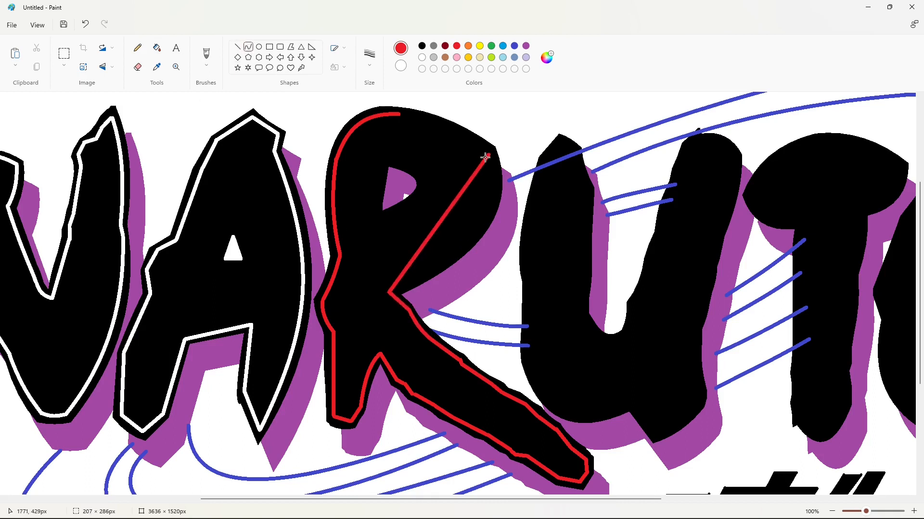
drag(448, 226, 506, 219)
mouse_move(486, 149)
mouse_down()
mouse_move(400, 114)
mouse_move(449, 118)
mouse_up()
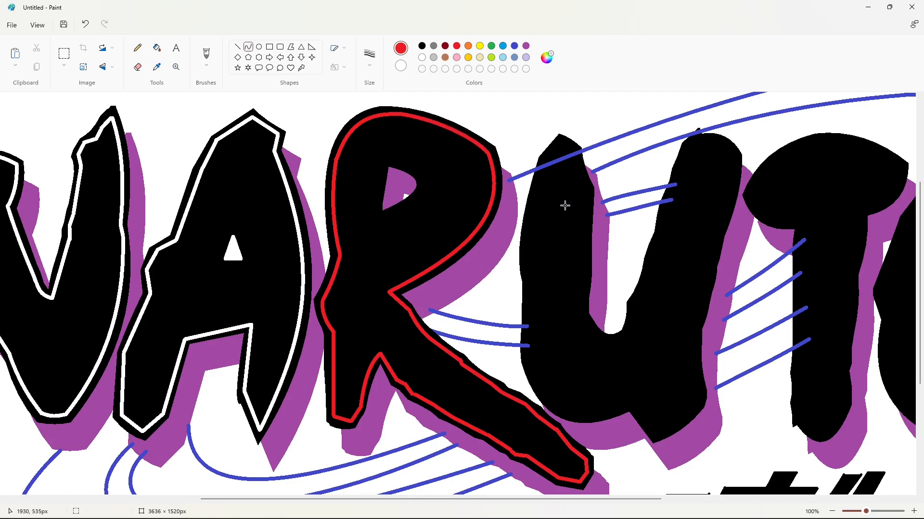
Step: Outline the R's counter, fill its purple inside with black, and recolor both red outlines of the R white
drag(389, 167, 384, 209)
drag(393, 172, 419, 192)
click(157, 47)
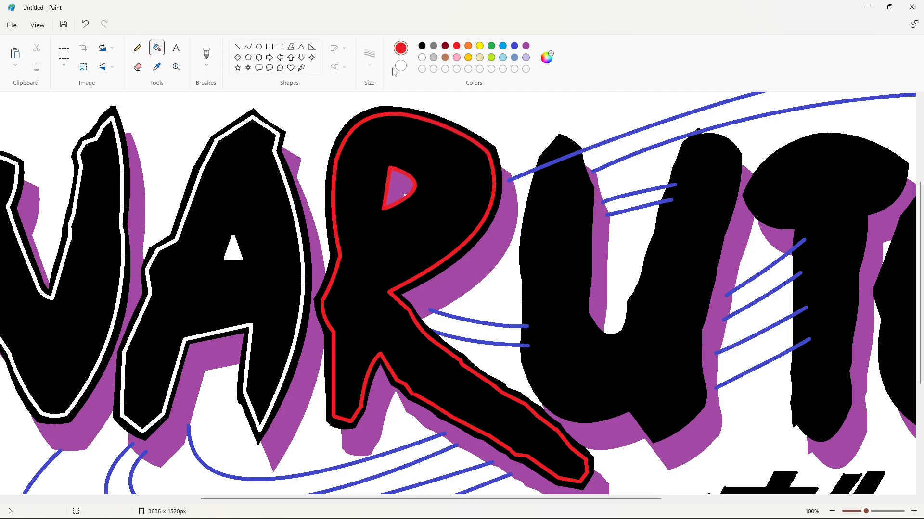
click(422, 57)
click(404, 177)
click(400, 176)
click(496, 164)
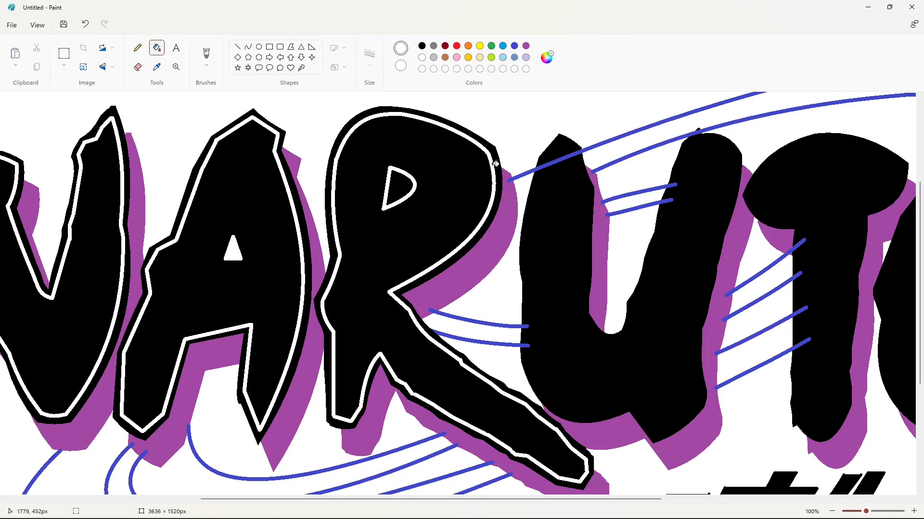
Step: Cover the indigo line segments overlapping the U with black, using short black boundary lines and fills
scroll(466, 383, right, 3)
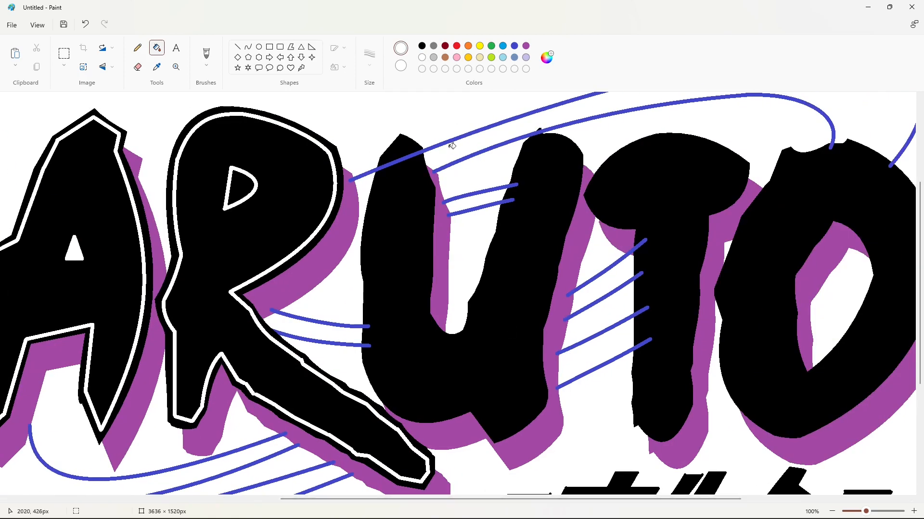
click(237, 47)
click(422, 46)
drag(420, 148, 422, 155)
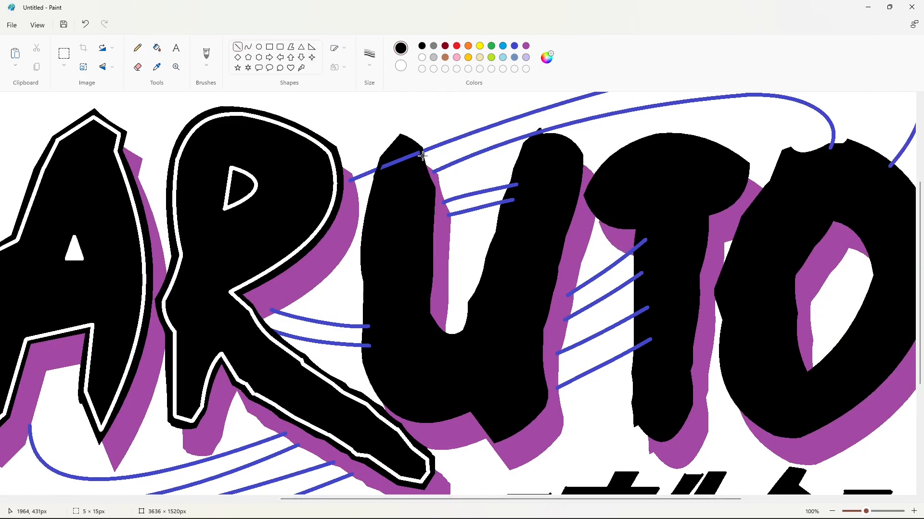
click(157, 48)
click(400, 161)
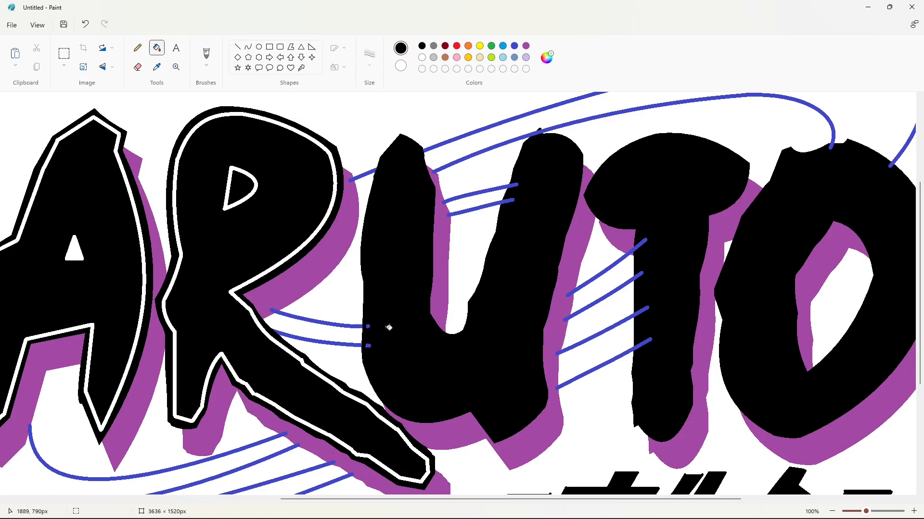
click(237, 47)
drag(513, 182, 509, 190)
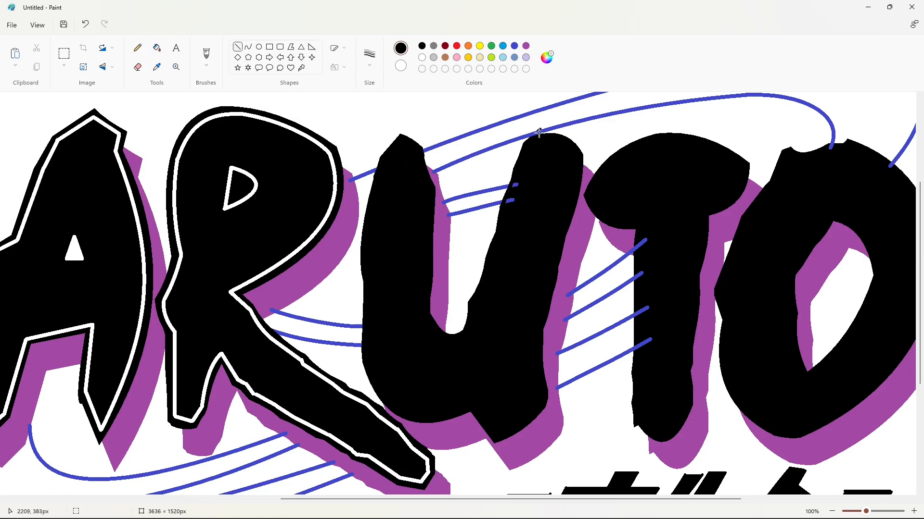
click(157, 47)
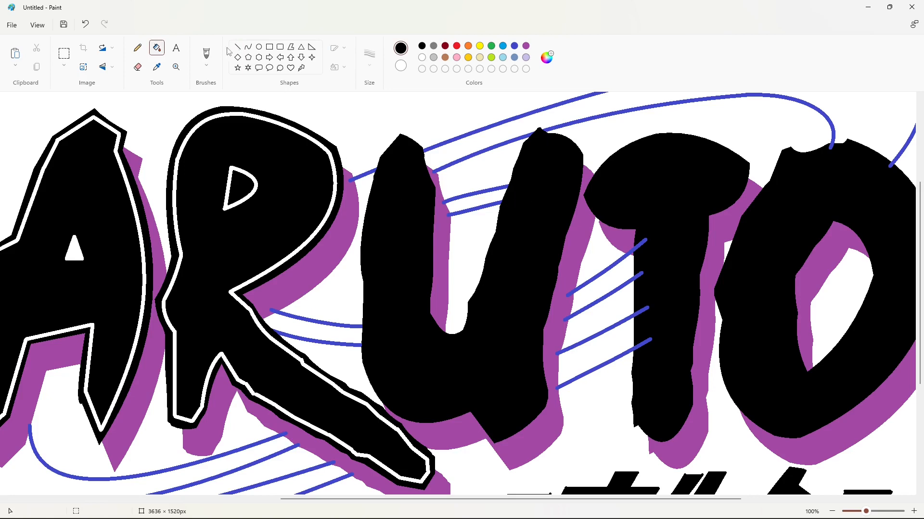
Step: Trace a red inset outline from the peak of the U's left arm down along its outer left edge
click(248, 47)
click(457, 46)
drag(401, 141, 388, 158)
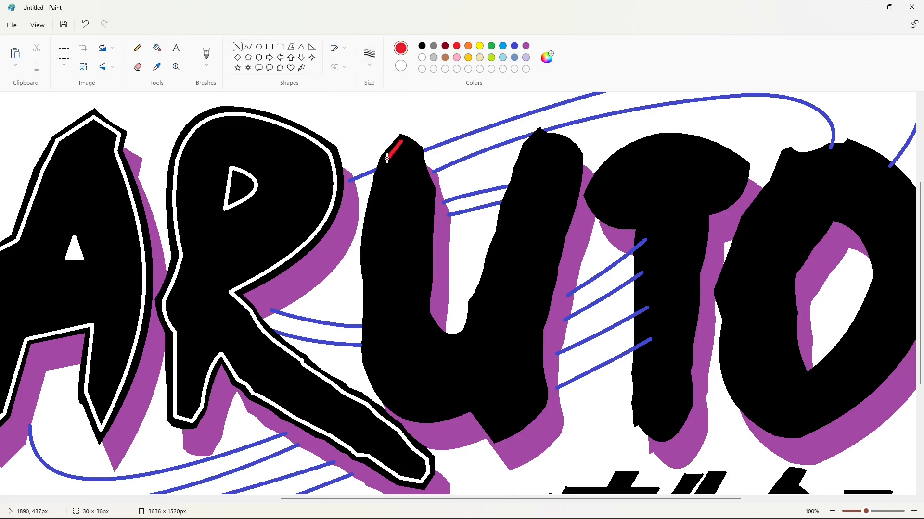
click(832, 511)
click(913, 512)
scroll(614, 431, down, 3)
scroll(609, 440, right, 6)
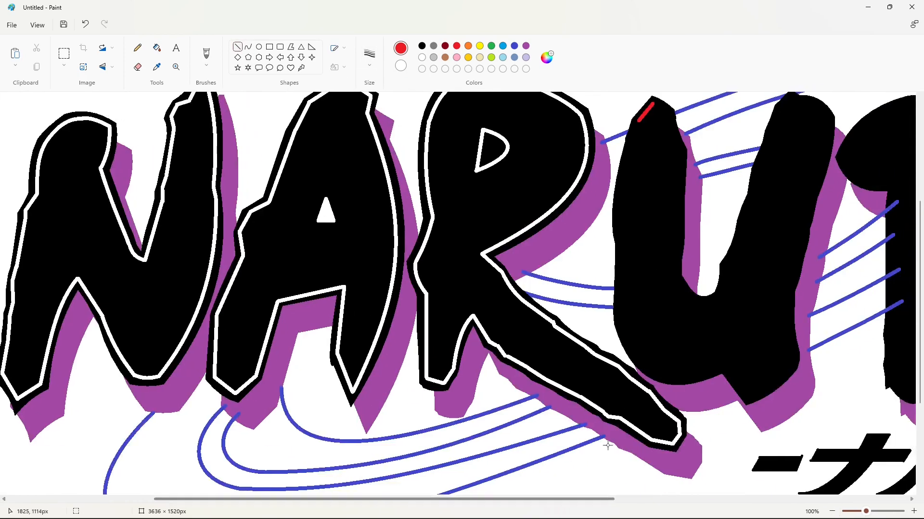
scroll(496, 301, up, 2)
scroll(496, 300, down, 2)
drag(483, 119, 468, 240)
drag(470, 183, 465, 185)
Step: Continue the U's red inset outline around the lower left curve, the bottom notch and the lower right corner
scroll(499, 231, down, 2)
drag(468, 139, 468, 219)
drag(469, 187, 468, 187)
click(520, 214)
mouse_move(464, 222)
mouse_down()
mouse_move(569, 263)
mouse_move(486, 264)
mouse_move(495, 287)
mouse_up()
mouse_move(573, 264)
mouse_down()
mouse_move(595, 297)
mouse_move(636, 259)
mouse_move(631, 274)
mouse_move(631, 190)
mouse_up()
click(656, 282)
click(248, 47)
drag(634, 222, 631, 225)
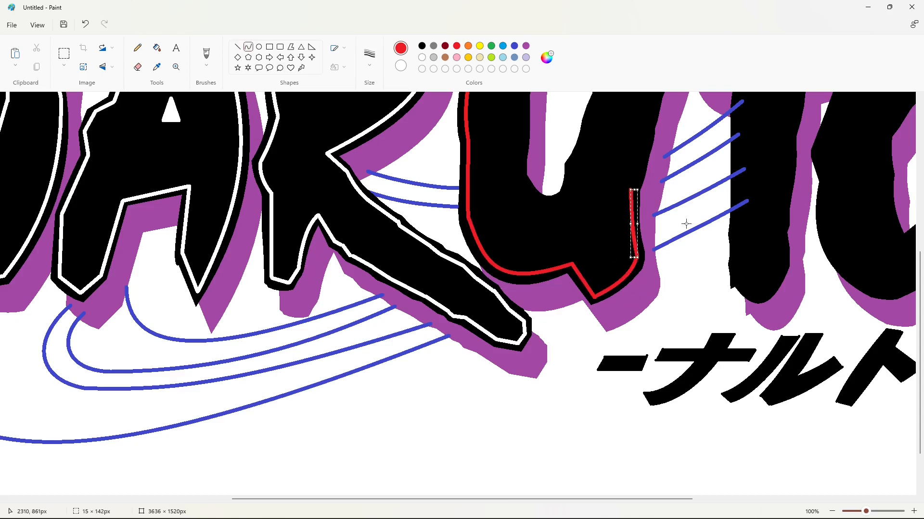
Step: Continue the U's red inset outline up its outer right edge and around the rounded top of the right arm
click(686, 223)
scroll(693, 240, up, 2)
click(237, 47)
drag(630, 290, 647, 222)
drag(647, 222, 672, 119)
click(635, 184)
drag(666, 157, 670, 159)
click(704, 165)
scroll(736, 177, up, 2)
mouse_move(673, 219)
mouse_down()
mouse_move(646, 205)
mouse_move(665, 205)
mouse_up()
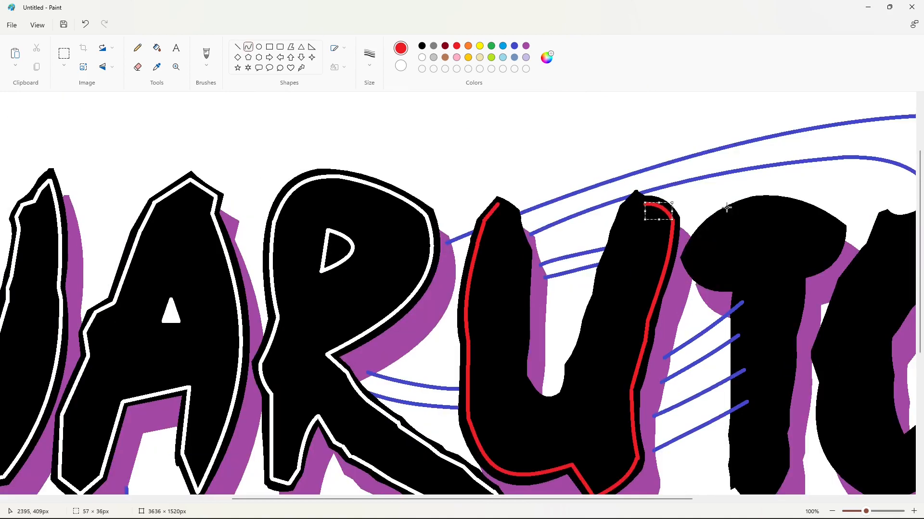
click(726, 208)
Step: Continue the U's red inset outline down the inner edge of the right arm and around the inner trough
click(237, 47)
scroll(640, 207, down, 2)
drag(627, 106, 573, 266)
click(588, 236)
click(588, 235)
drag(642, 262, 554, 323)
click(518, 280)
key(ctrl+z)
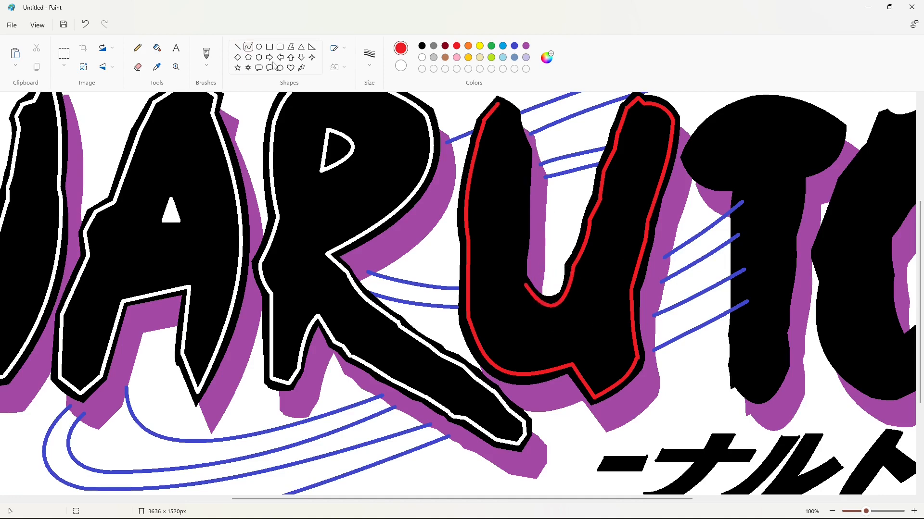
Step: Continue the U's red inset outline up the inner edge of the left arm, using lines and a slight curve near the top
click(237, 47)
drag(519, 266, 522, 150)
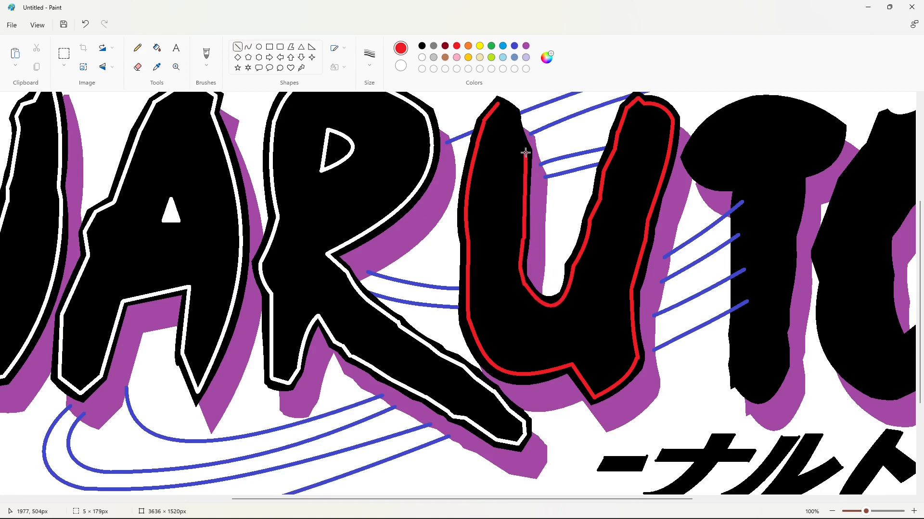
scroll(478, 146, up, 2)
click(248, 47)
drag(523, 254, 514, 215)
drag(517, 233, 515, 226)
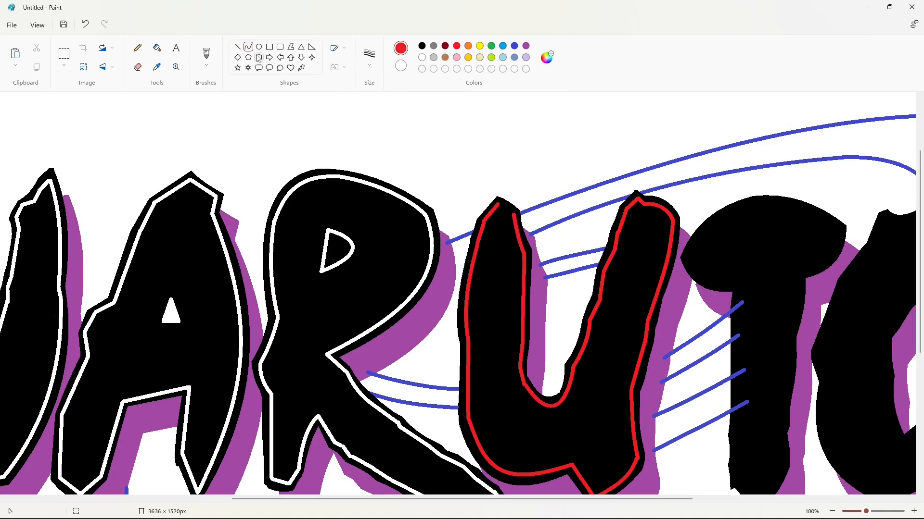
Step: Close the U's inset outline at the left arm's peak and recolor it white
click(238, 47)
click(157, 48)
click(421, 57)
click(524, 249)
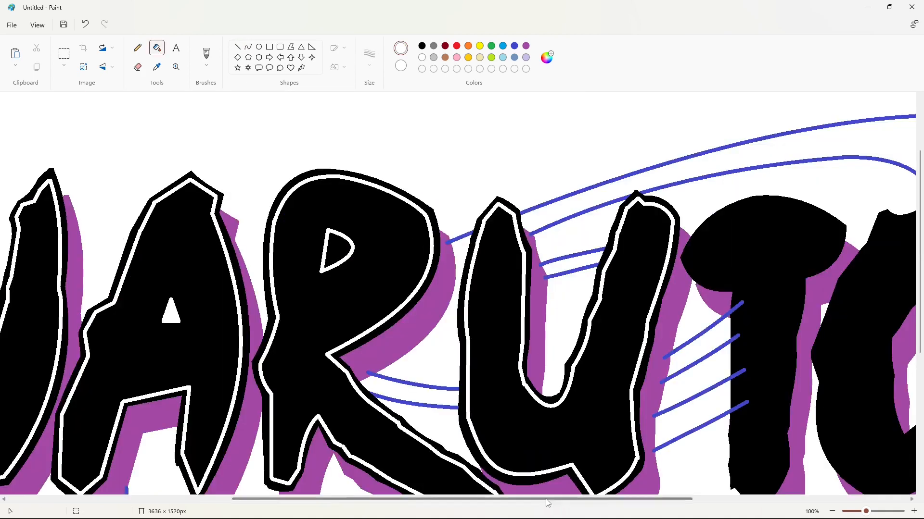
Step: Fill the ends of the four indigo lines overlapping the T's stem with black
drag(547, 500, 694, 499)
scroll(384, 155, down, 2)
click(238, 47)
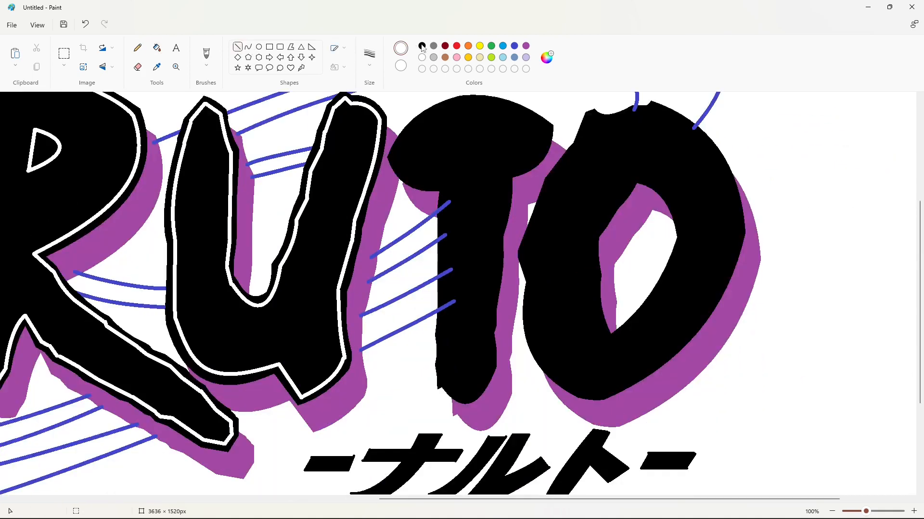
click(422, 45)
click(157, 48)
click(445, 205)
click(443, 236)
click(448, 271)
click(450, 304)
Step: Trace a red inset outline with curves around the T's crossbar, along the top and under both ends
scroll(522, 303, up, 2)
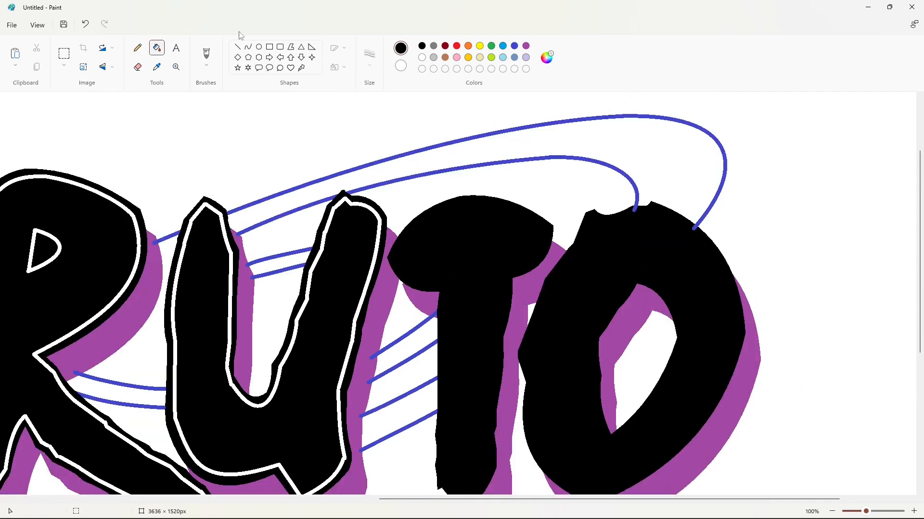
click(248, 47)
click(457, 46)
drag(546, 227, 398, 255)
mouse_move(471, 240)
mouse_down()
mouse_move(478, 200)
mouse_move(436, 198)
mouse_up()
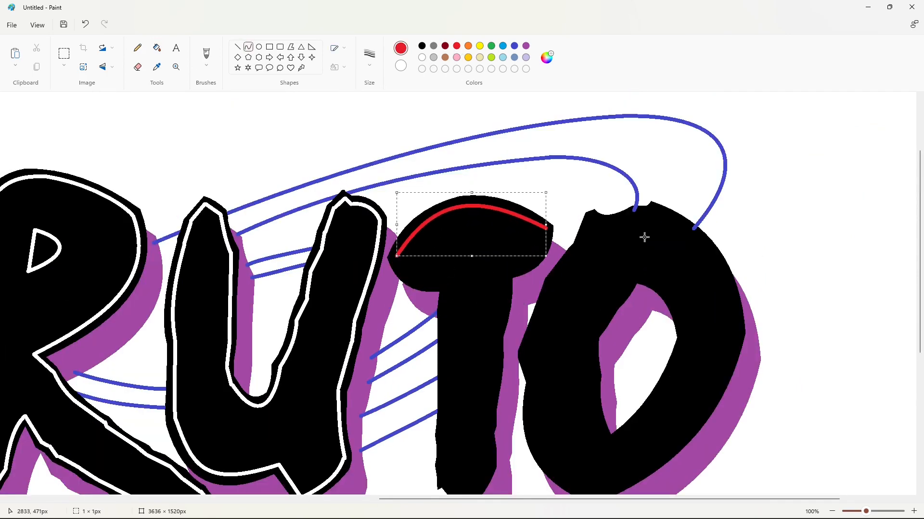
mouse_move(644, 238)
mouse_down()
mouse_move(434, 278)
mouse_move(448, 283)
mouse_up()
key(ctrl+z)
drag(426, 276, 416, 283)
drag(544, 228, 501, 273)
drag(508, 254, 540, 260)
click(630, 288)
Step: Continue the T's red inset outline down the left edge of the stem and around its rounded bottom
scroll(631, 288, down, 2)
click(238, 46)
click(482, 212)
drag(448, 182, 443, 335)
scroll(445, 246, down, 2)
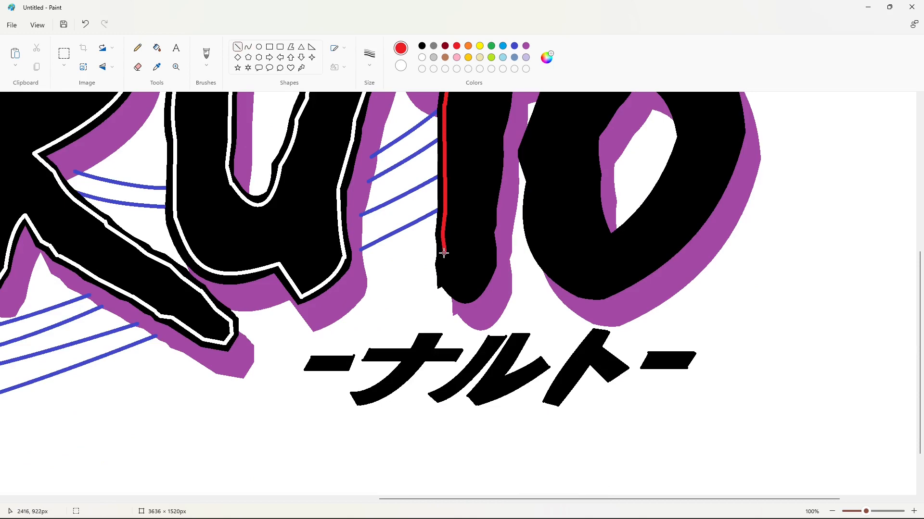
drag(443, 253, 488, 265)
click(248, 46)
click(464, 301)
click(467, 302)
click(552, 313)
Step: Continue the T's red inset outline up the right edge of the stem, closing it at the crossbar
scroll(552, 313, up, 2)
click(238, 47)
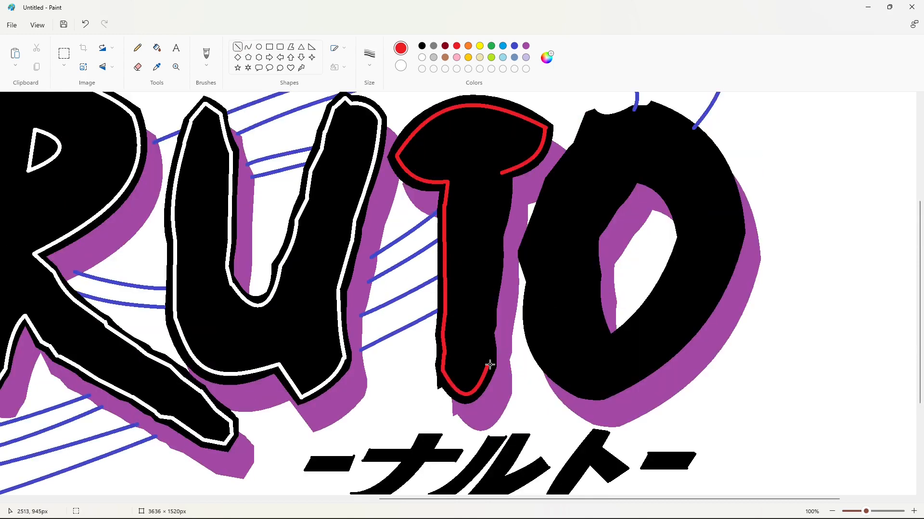
drag(490, 365, 495, 266)
scroll(496, 270, up, 2)
drag(495, 364, 501, 274)
click(248, 46)
click(501, 302)
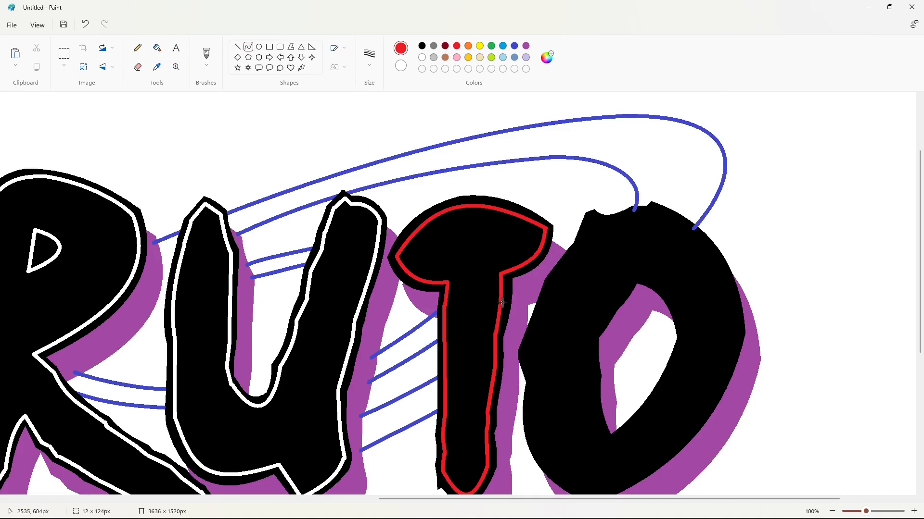
click(501, 303)
click(612, 321)
Step: Recolor the T's red inset outline white
click(156, 48)
click(422, 57)
click(512, 212)
Step: Cover the ends of the indigo swirl lines overlapping the top of the O with black
click(832, 513)
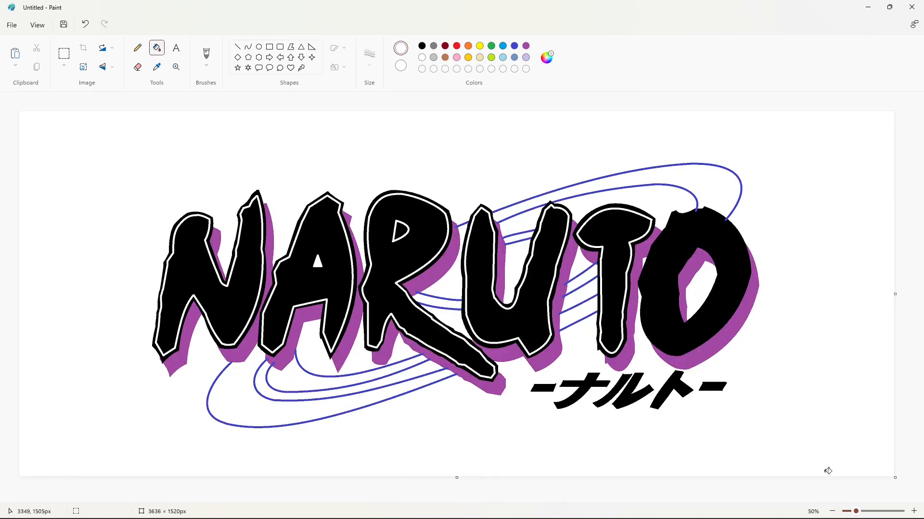
click(913, 511)
scroll(747, 429, right, 10)
click(237, 47)
click(422, 47)
drag(582, 208, 589, 208)
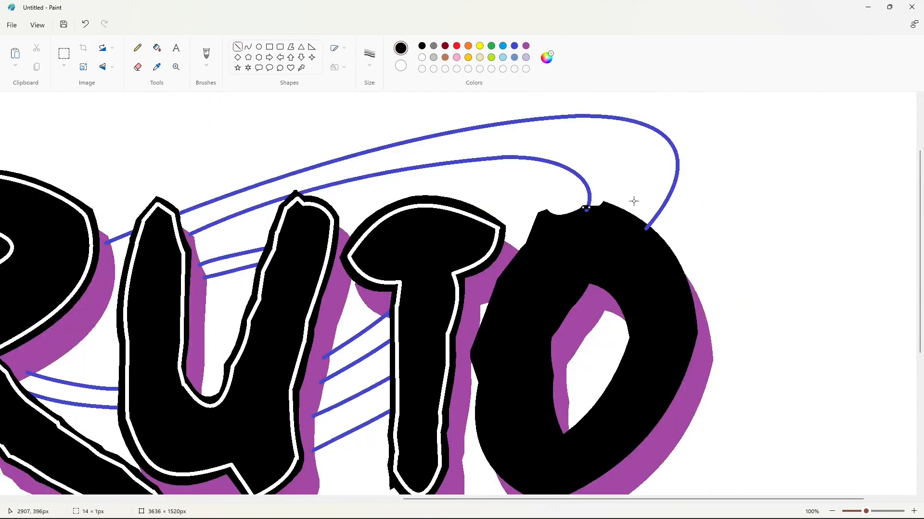
click(157, 47)
Step: Trace a red inset outline along the O's notched top and down its upper left shoulder
click(237, 47)
click(457, 45)
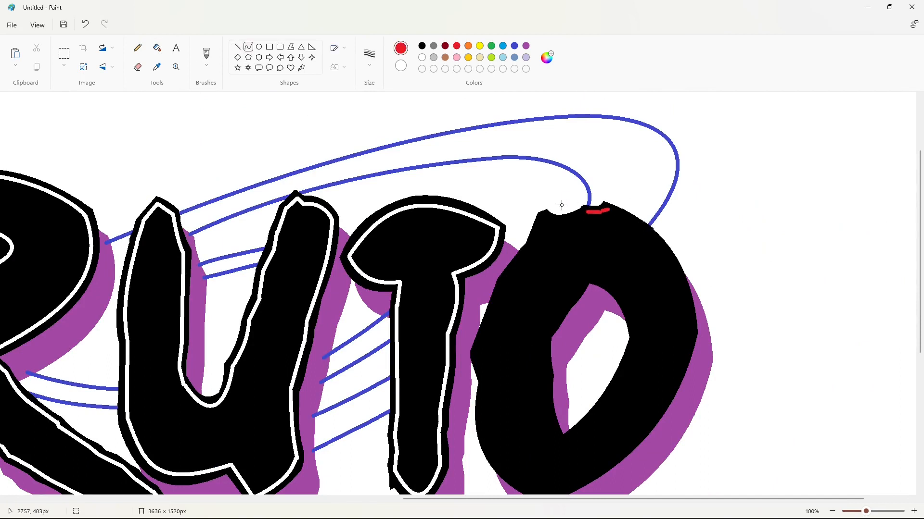
mouse_move(561, 205)
mouse_down()
mouse_move(529, 229)
mouse_move(535, 248)
mouse_move(507, 279)
mouse_up()
click(638, 246)
click(542, 285)
Step: Continue the O's red inset outline down its outer left edge to the bottom
scroll(542, 286, down, 2)
mouse_move(506, 179)
mouse_down()
mouse_move(477, 252)
mouse_move(551, 392)
mouse_up()
click(489, 254)
click(465, 246)
click(480, 330)
drag(488, 357, 490, 380)
Step: Continue the O's red inset outline up its outer right edge with curves, closing it at the top
drag(552, 393, 688, 231)
click(629, 340)
click(765, 348)
drag(662, 332, 608, 210)
scroll(764, 348, up, 2)
drag(652, 252, 662, 244)
click(798, 308)
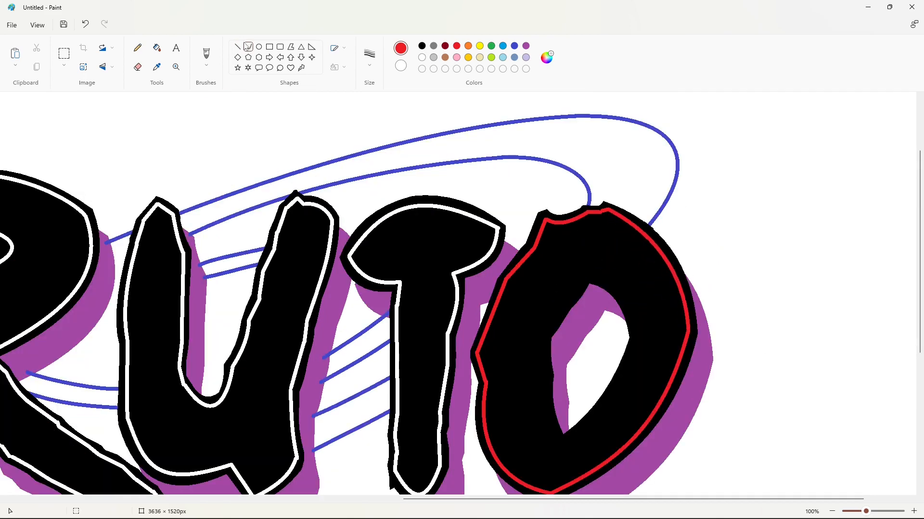
Step: Trace a red inset curve around the upper right of the O's inner opening
drag(587, 275, 637, 340)
mouse_move(615, 294)
mouse_down()
mouse_move(610, 281)
mouse_move(624, 289)
mouse_up()
drag(721, 308, 639, 340)
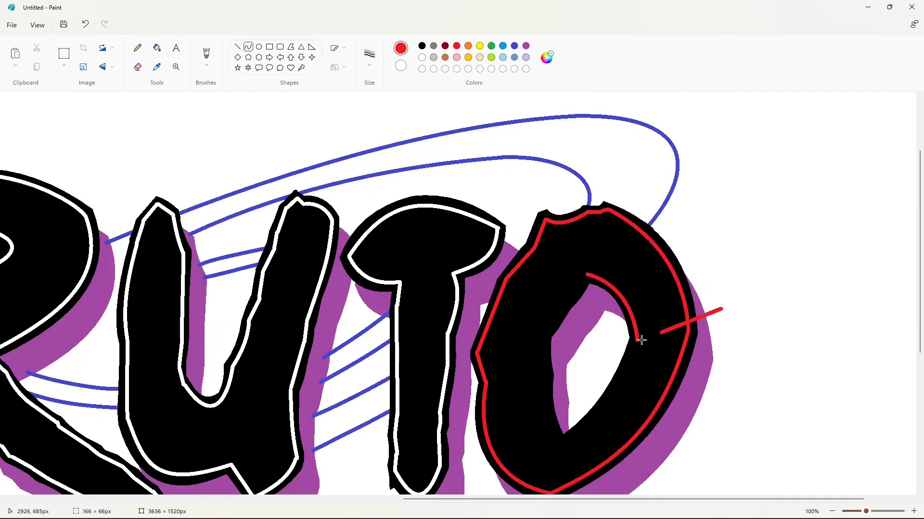
key(ctrl+z)
Step: Continue the red inset outline down the opening's right edge and back up its jagged left edge, closing it at the top
scroll(638, 339, down, 2)
mouse_move(637, 239)
mouse_down()
mouse_move(598, 321)
mouse_move(559, 344)
mouse_up()
mouse_move(587, 312)
mouse_down()
mouse_move(592, 329)
mouse_move(547, 278)
mouse_move(543, 299)
mouse_move(543, 233)
mouse_up()
click(696, 331)
drag(544, 252, 587, 173)
click(558, 251)
click(562, 199)
drag(574, 186, 577, 191)
Step: Recolour the O's outer and inner red outlines white and fill its opening with black
click(157, 47)
click(422, 57)
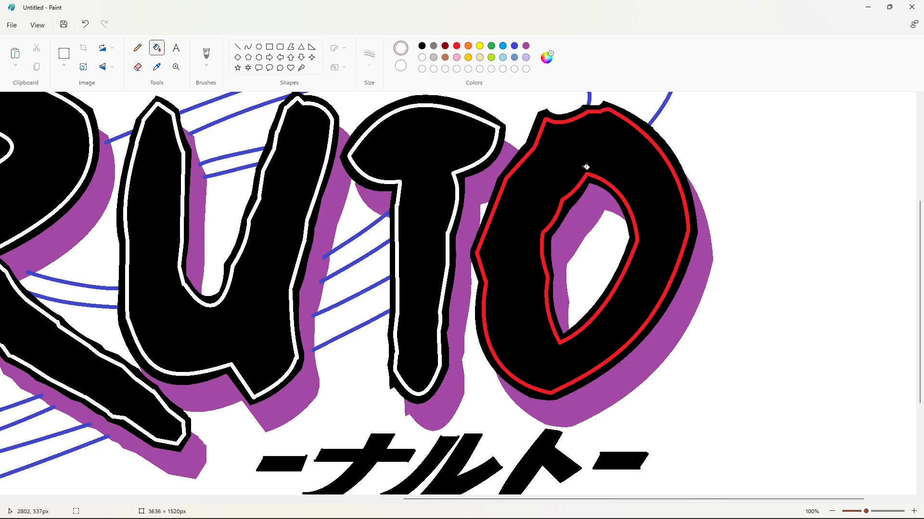
click(588, 175)
click(663, 154)
click(623, 202)
click(422, 46)
click(596, 231)
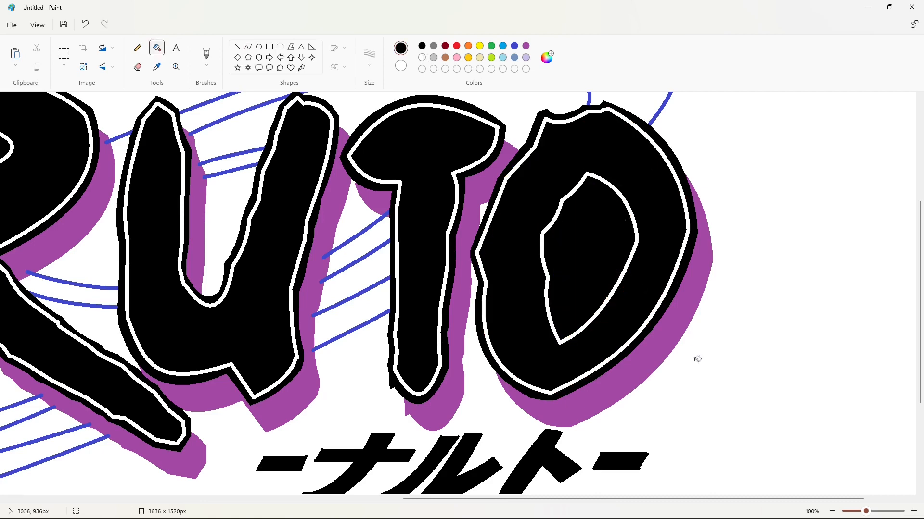
Step: Cover the ends of the indigo lines overlapping the shadow on the U's outer right side with purple
scroll(780, 458, up, 1)
scroll(778, 457, down, 2)
drag(597, 500, 500, 485)
scroll(603, 423, up, 1)
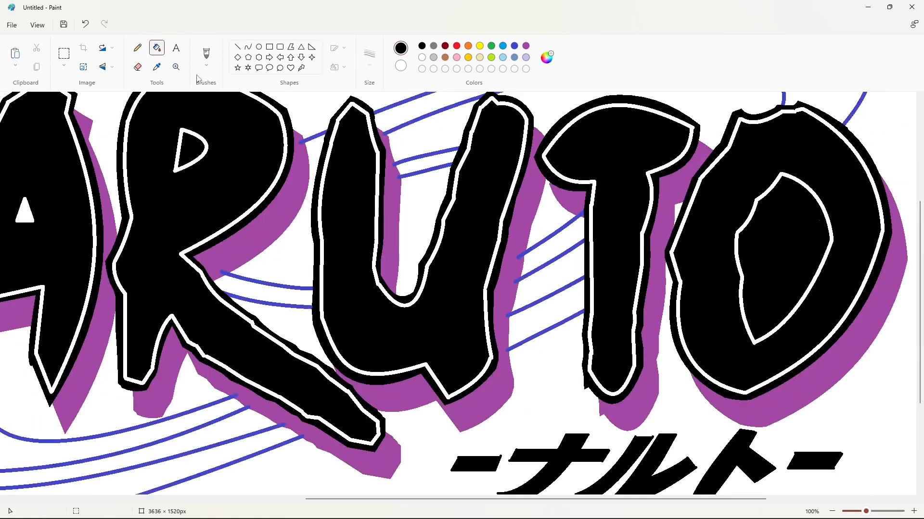
click(238, 47)
click(526, 46)
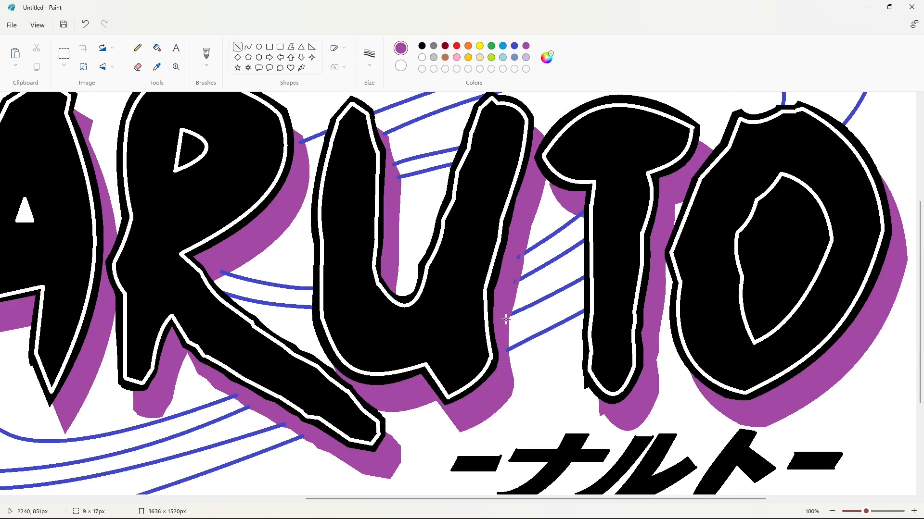
scroll(448, 328, up, 2)
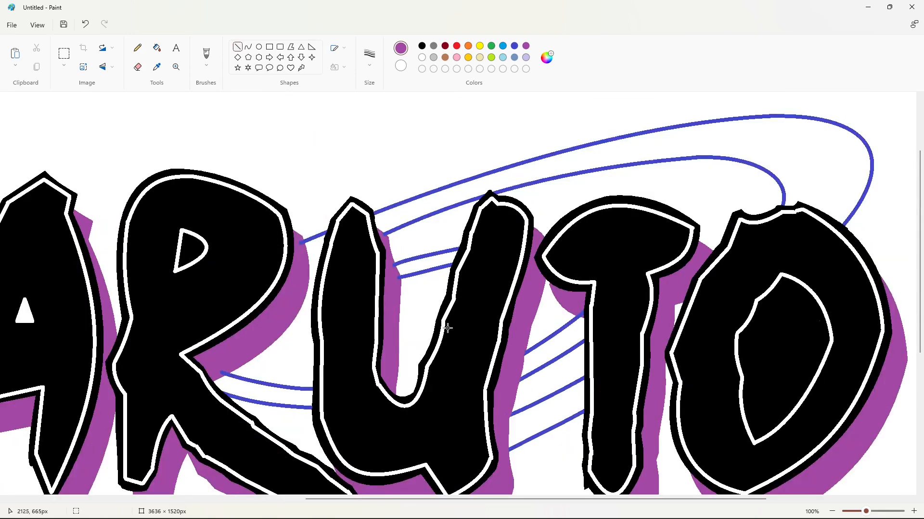
Step: Cover the indigo line ends overlapping the U's inner shadow and the R bowl's shadow with purple
click(157, 47)
scroll(610, 381, left, 2)
click(237, 46)
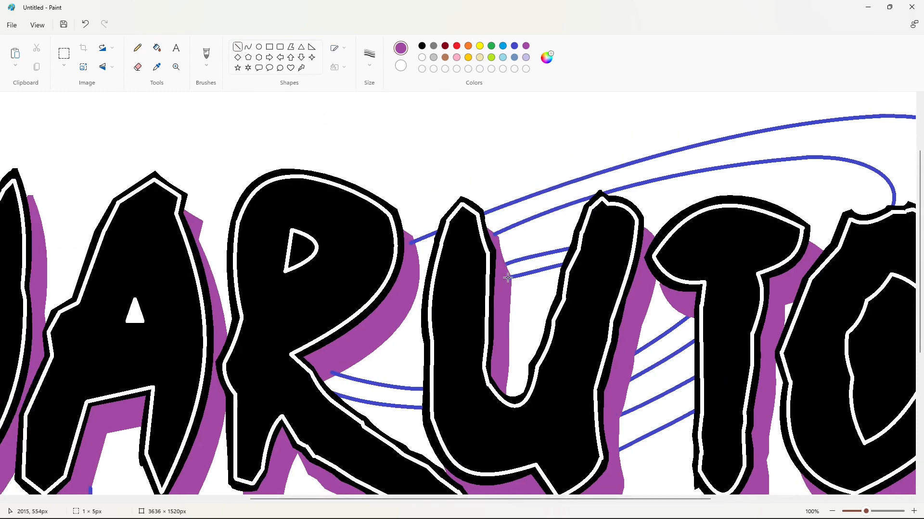
scroll(508, 278, left, 2)
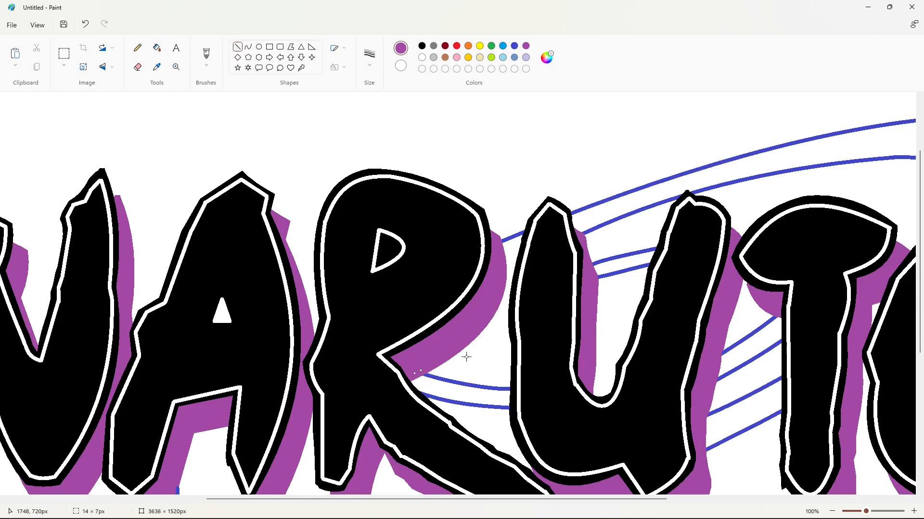
Step: Cover the indigo line ends overlapping the shadows beneath the R, A and N with purple
scroll(480, 358, down, 4)
scroll(480, 358, left, 1)
drag(507, 322, 536, 338)
click(515, 323)
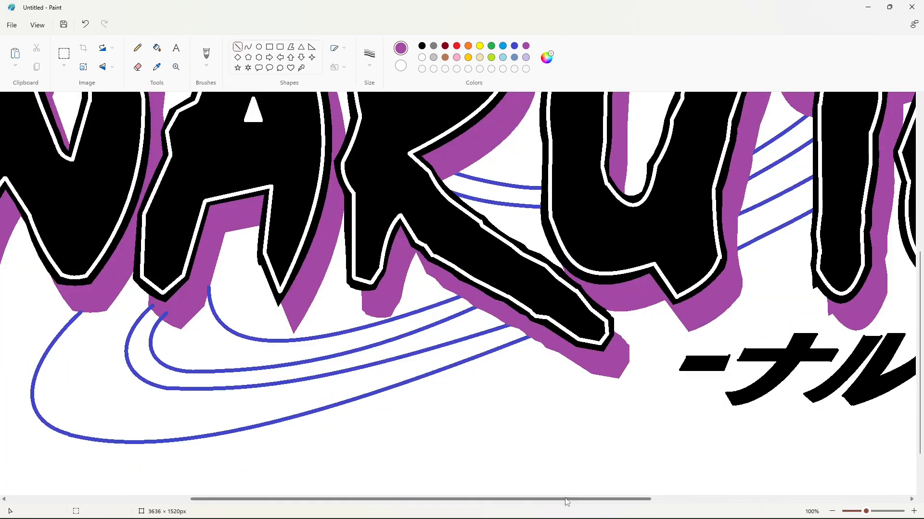
scroll(480, 305, left, 5)
drag(411, 318, 420, 311)
click(436, 302)
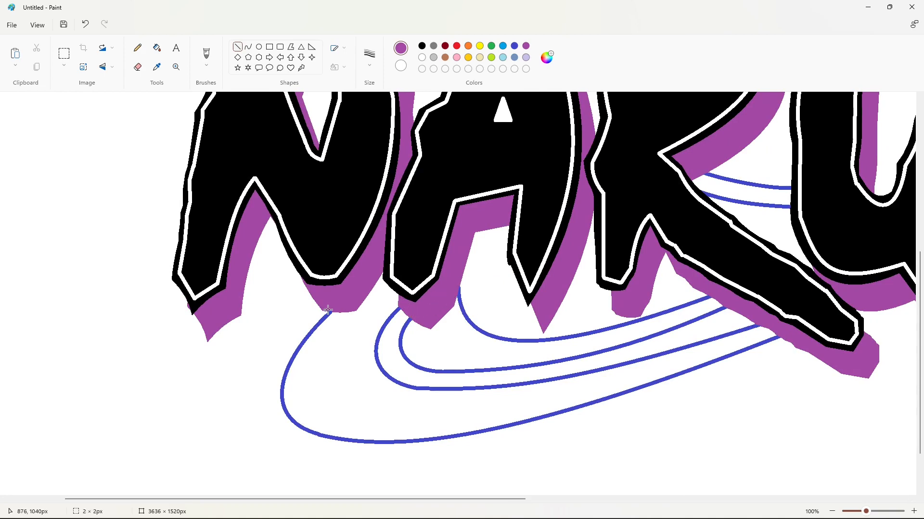
drag(328, 311, 332, 312)
click(346, 289)
scroll(558, 387, down, 2)
scroll(703, 405, down, 2)
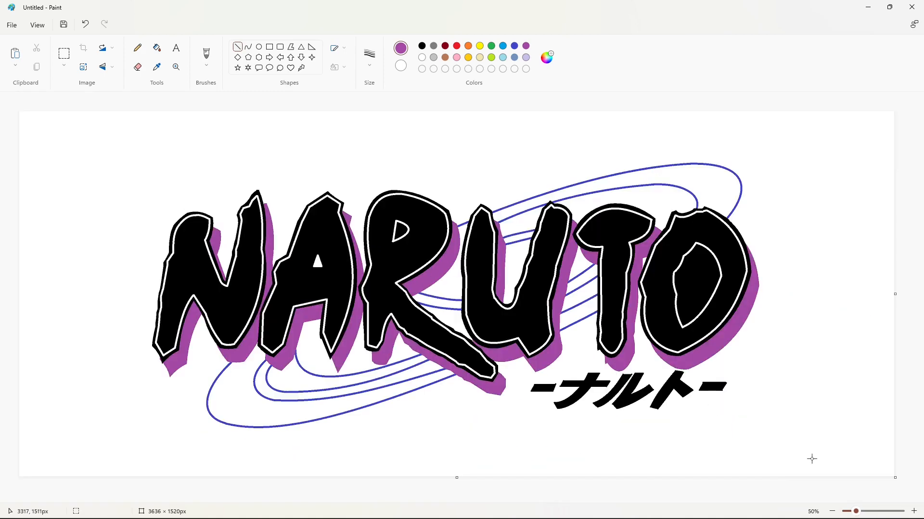
Step: Fill the bands between the swirl lines above, between and below the letters with indigo
click(157, 47)
click(514, 46)
click(676, 169)
click(579, 314)
click(583, 283)
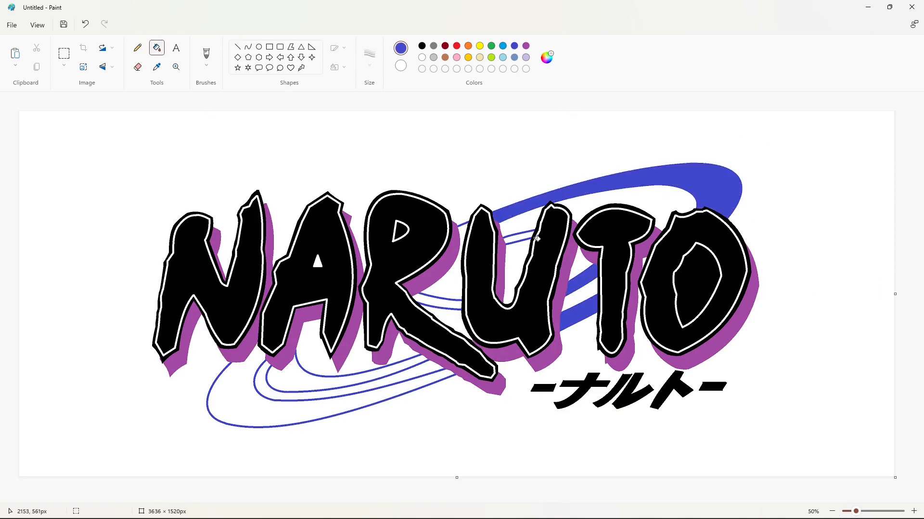
click(520, 237)
click(447, 300)
click(404, 364)
click(378, 393)
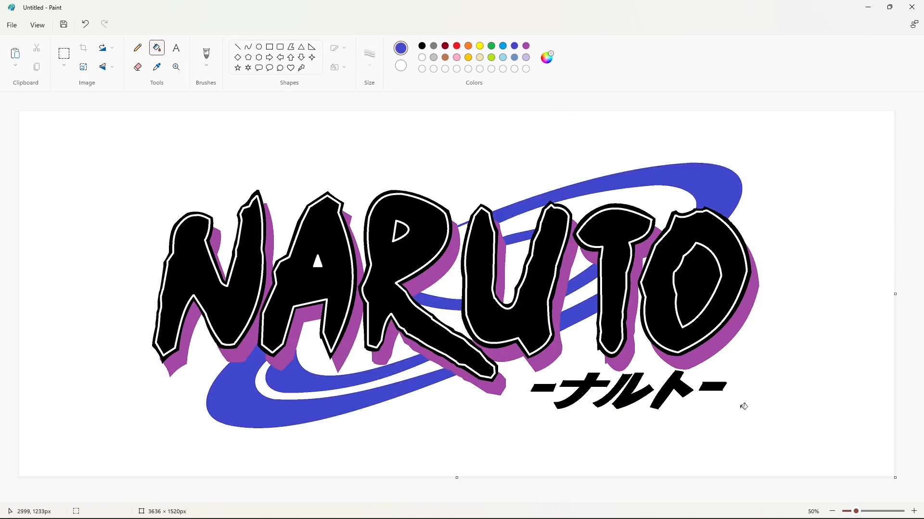
Step: Cut off the lowest indigo band just short of the R leg's shadow with a white line and fill the cut piece white
click(914, 511)
scroll(457, 487, down, 5)
drag(457, 499, 565, 499)
click(238, 47)
click(422, 57)
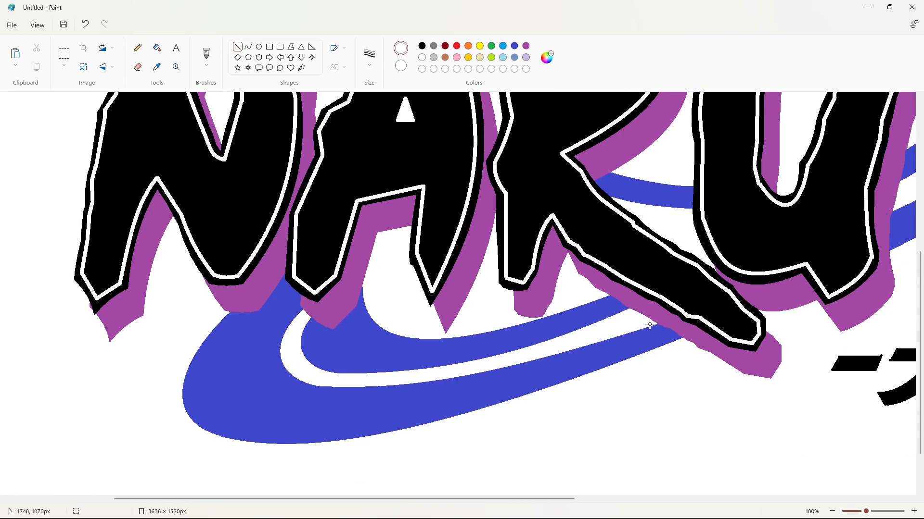
drag(649, 325, 663, 345)
click(732, 359)
click(157, 47)
click(669, 339)
click(526, 46)
click(732, 359)
click(832, 511)
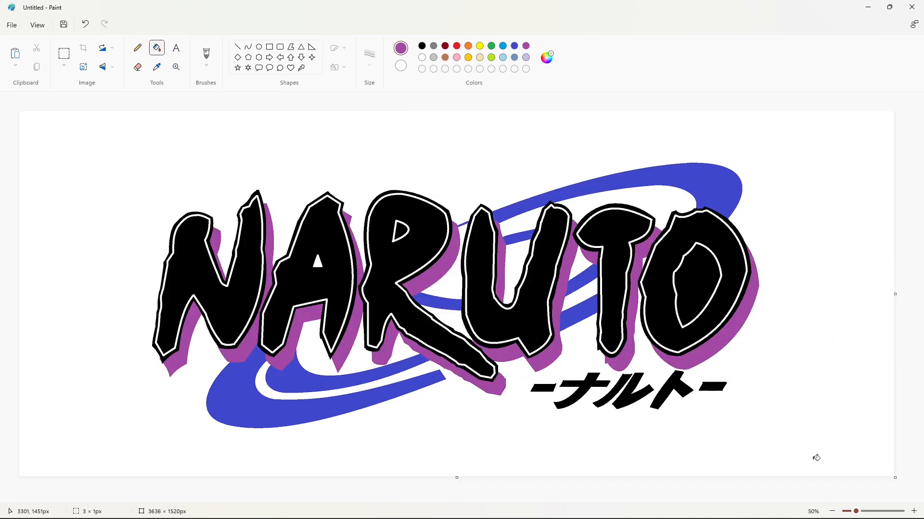
Step: Draw an indigo line beneath the thin swirl line between the R and U and fill the gap between them indigo
click(237, 46)
click(514, 46)
drag(457, 234, 468, 229)
click(547, 227)
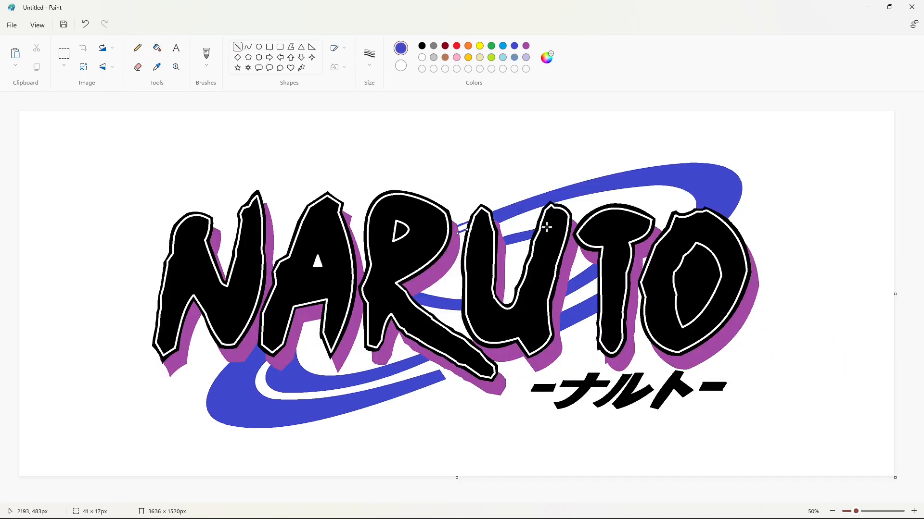
click(157, 47)
click(466, 228)
Step: Clean up the ends of the new indigo band with black over the U's edge and purple over the R's shadow
click(913, 511)
scroll(604, 404, down, 2)
drag(443, 499, 646, 499)
click(238, 47)
click(421, 45)
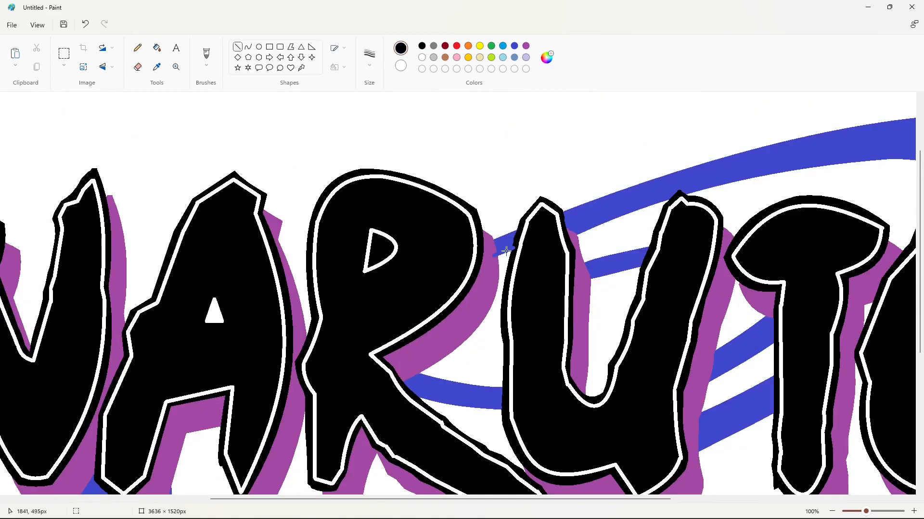
mouse_move(512, 254)
mouse_down()
mouse_move(516, 245)
mouse_move(496, 259)
mouse_up()
click(559, 253)
click(526, 46)
click(531, 258)
click(832, 511)
Step: Mix a light purple custom colour and add it to the palette
click(457, 58)
click(546, 57)
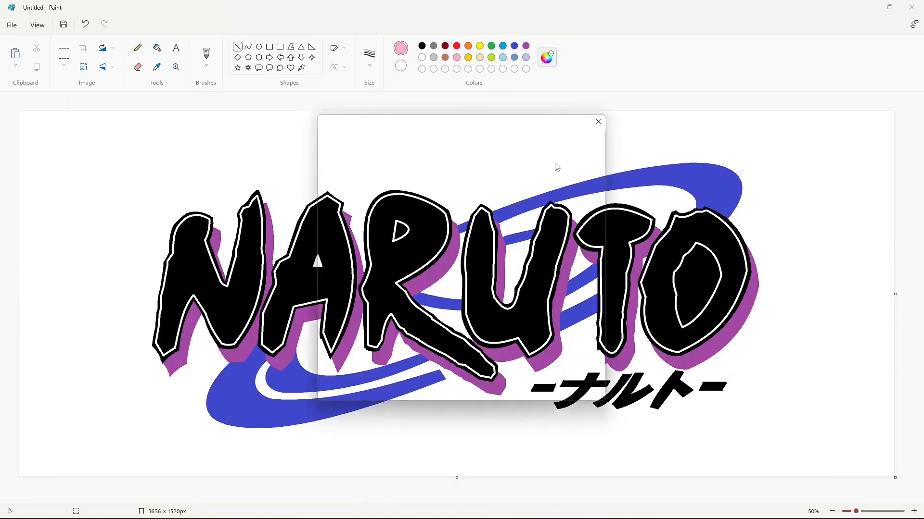
drag(444, 235, 428, 213)
drag(495, 167, 495, 172)
click(423, 381)
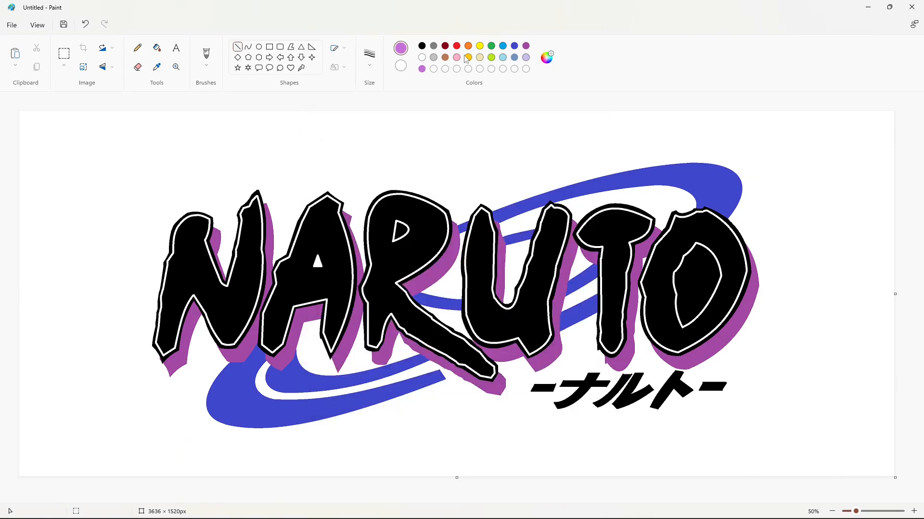
Step: Mix a very dark navy blue custom colour and add it to the palette
click(503, 46)
click(546, 57)
click(407, 157)
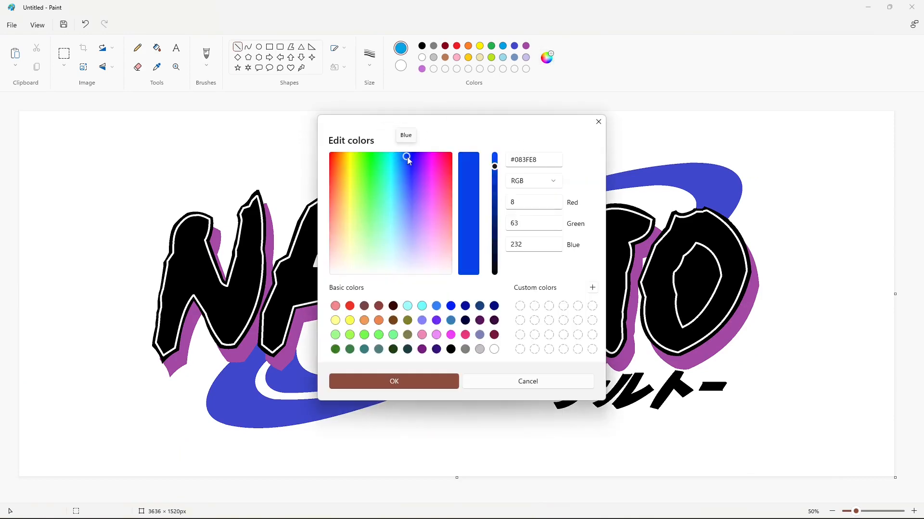
drag(495, 173, 495, 245)
click(437, 380)
Step: Fill the inside of all six NARUTO letters with the standard orange
click(157, 48)
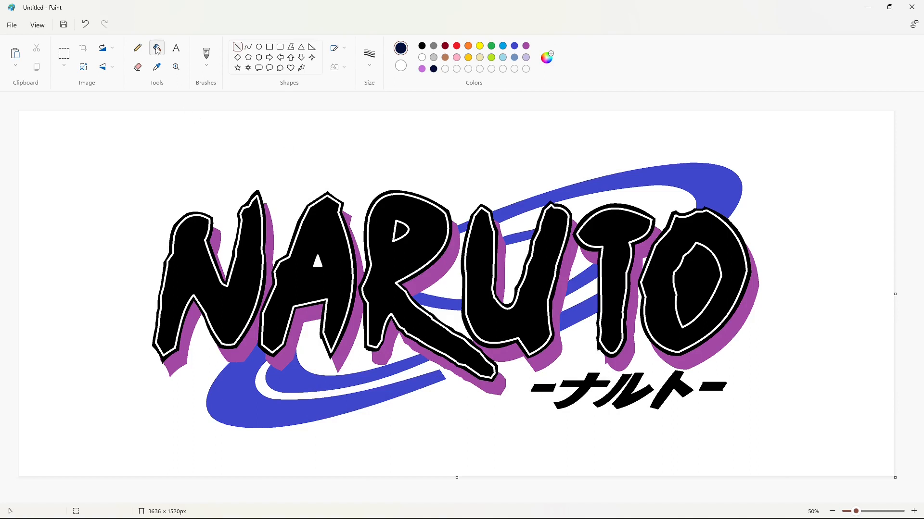
click(469, 46)
click(191, 266)
click(294, 283)
click(410, 267)
click(479, 298)
click(615, 284)
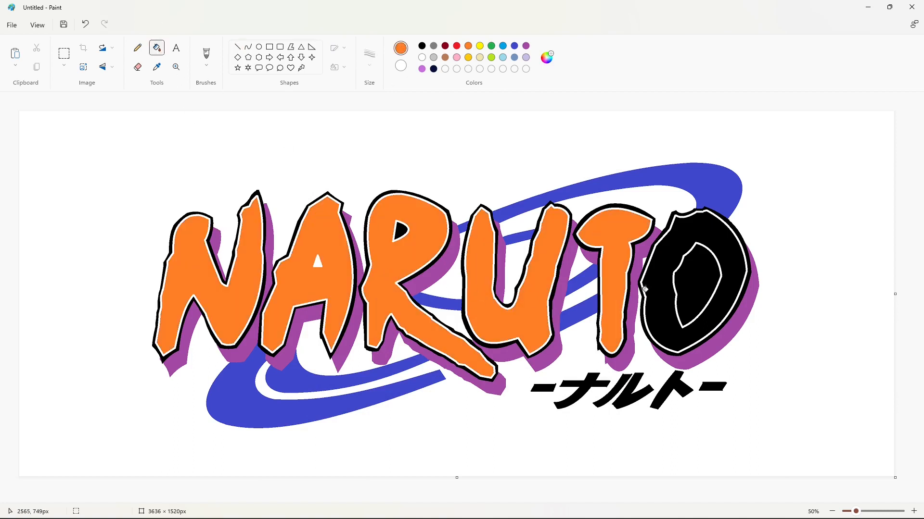
click(652, 289)
Step: Recolour the purple shadows of the O and T and the U's outer shadow dark navy
click(422, 46)
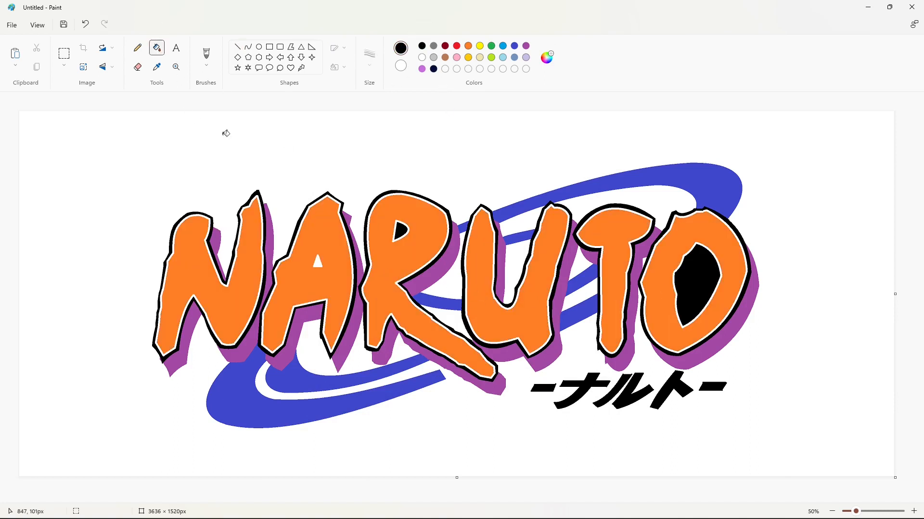
click(715, 344)
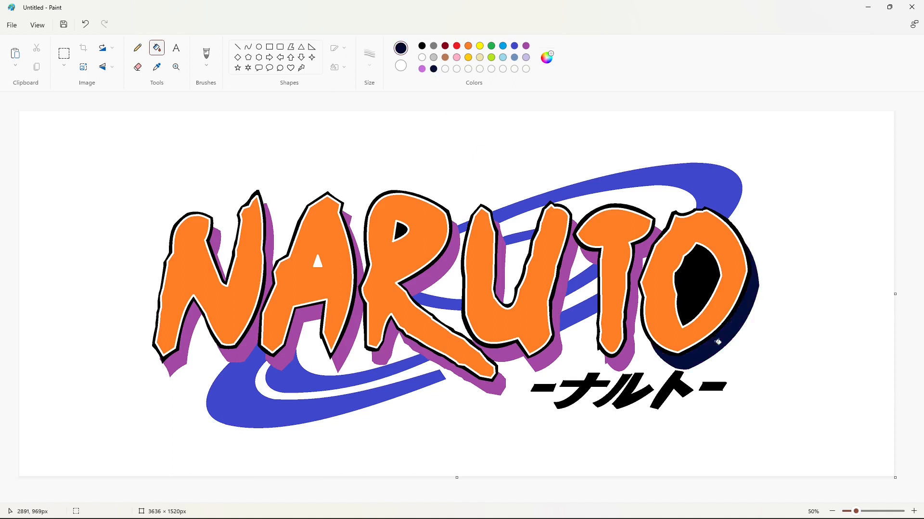
click(598, 250)
click(591, 255)
click(570, 265)
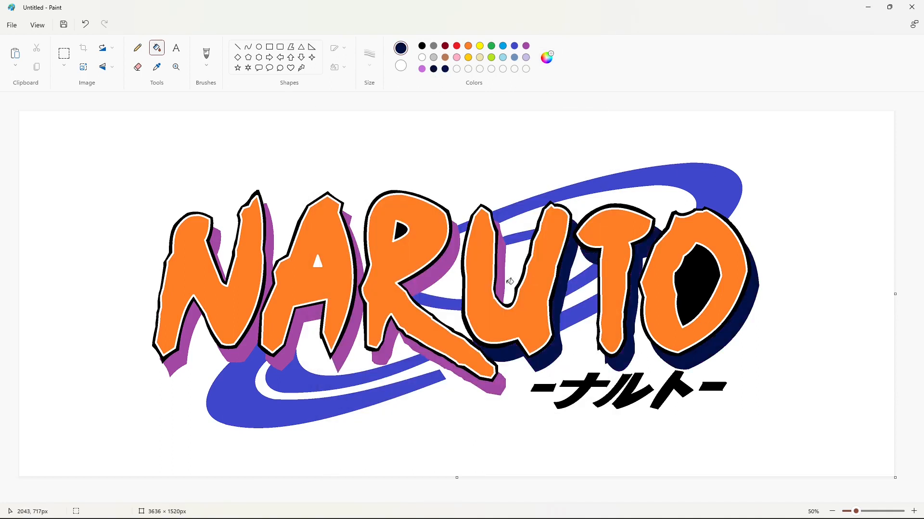
Step: Recolour the remaining purple shadows of the U, R, A and N dark navy
click(502, 284)
click(435, 359)
click(433, 285)
click(312, 314)
click(357, 309)
click(269, 285)
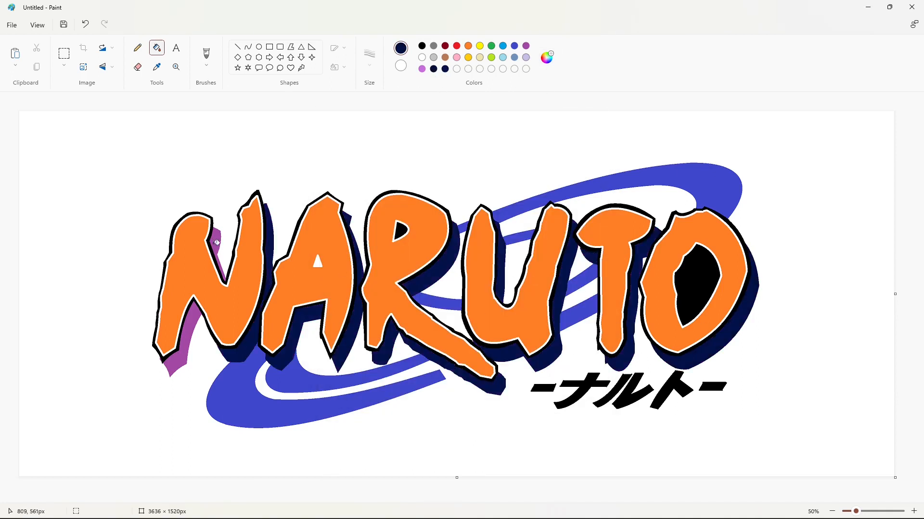
click(215, 242)
click(199, 315)
Step: Fill the R's opening with dark navy and the O's opening with black
scroll(193, 318, up, 2)
scroll(824, 501, down, 2)
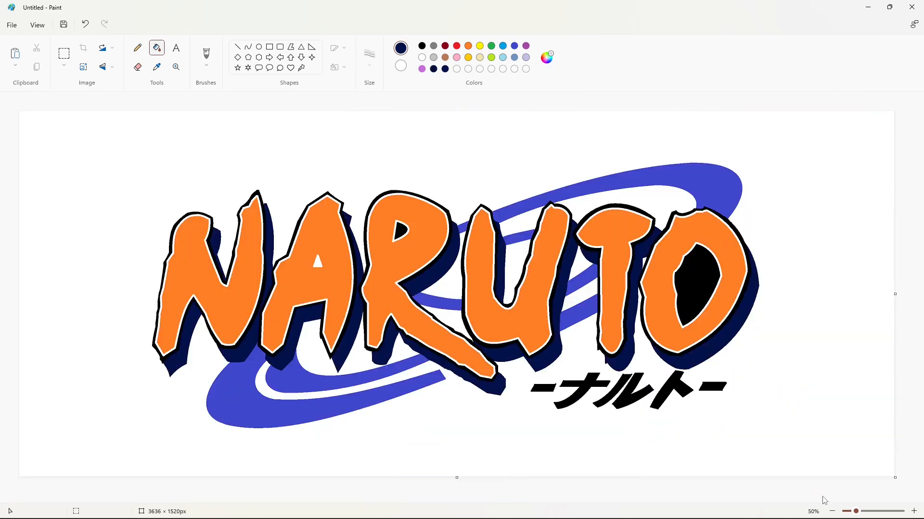
click(402, 230)
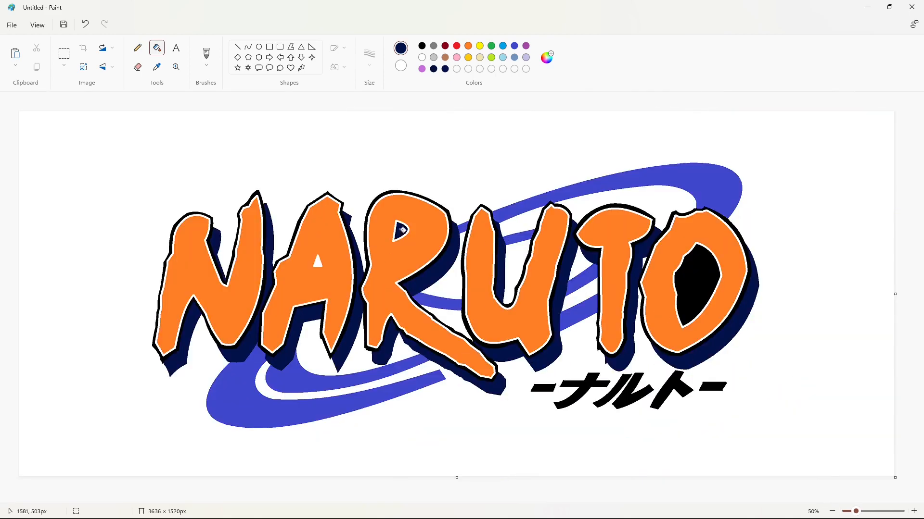
click(710, 281)
click(422, 46)
click(703, 272)
Step: Fill all the katakana characters and dashes beneath the logo with red
click(456, 46)
click(566, 384)
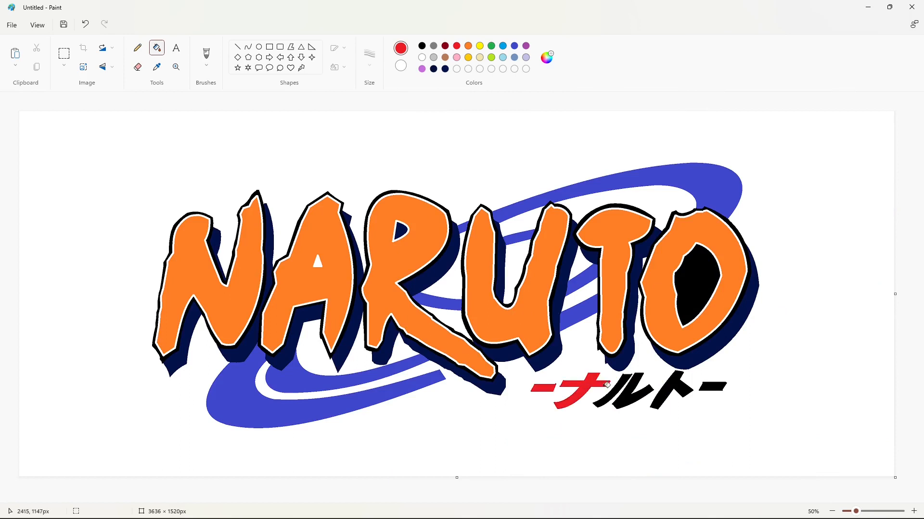
click(610, 391)
click(635, 392)
click(669, 389)
click(713, 386)
Step: Mix a deeper orange custom colour and refill all six NARUTO letters with it
click(547, 57)
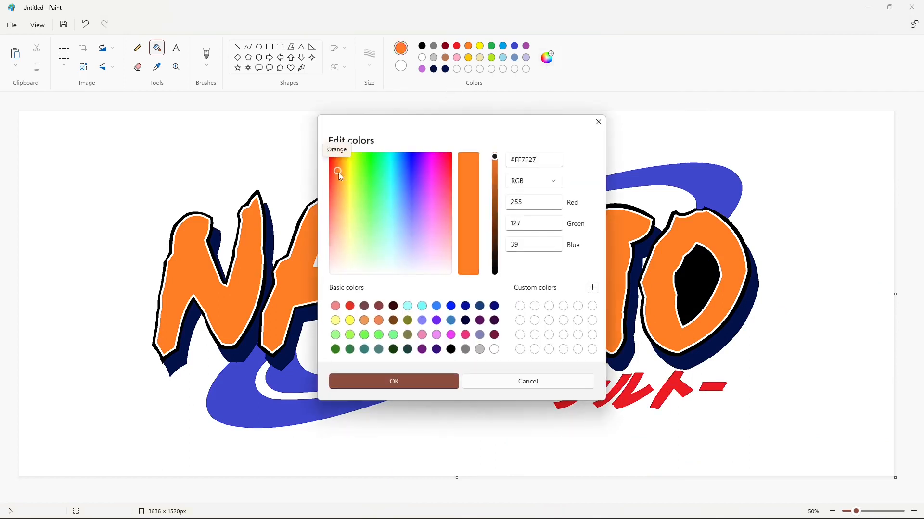
drag(338, 172, 340, 157)
click(392, 398)
click(302, 283)
click(187, 289)
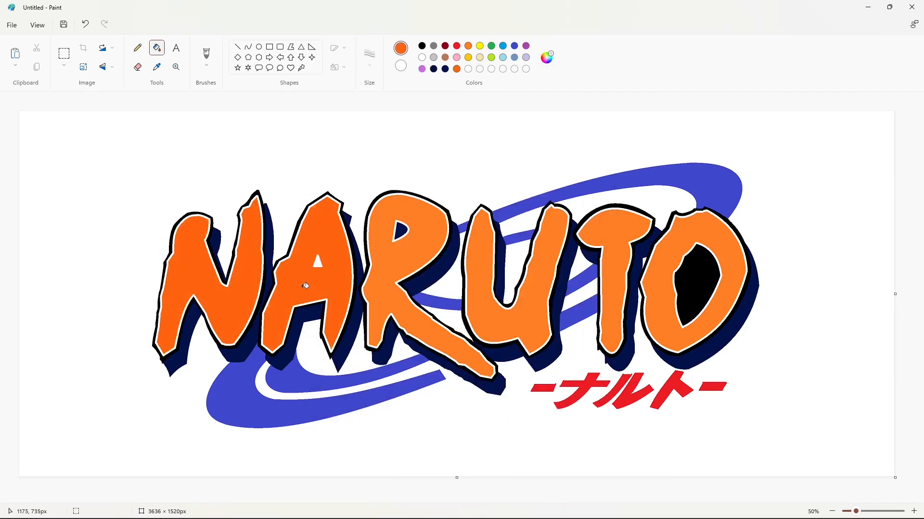
click(385, 270)
click(480, 288)
click(610, 303)
click(654, 315)
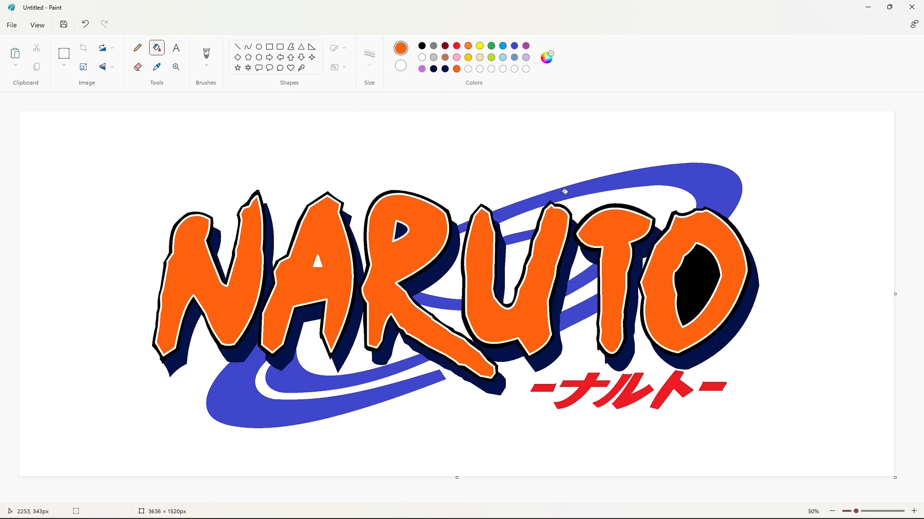
Step: Recolour all the indigo swirl bands with the custom light purple
click(422, 69)
click(663, 191)
click(463, 227)
click(518, 237)
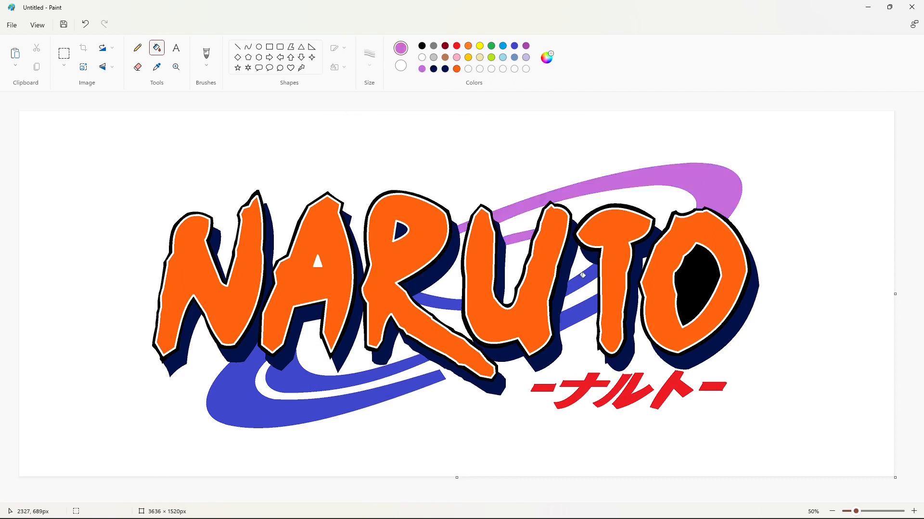
click(582, 278)
click(590, 308)
click(445, 70)
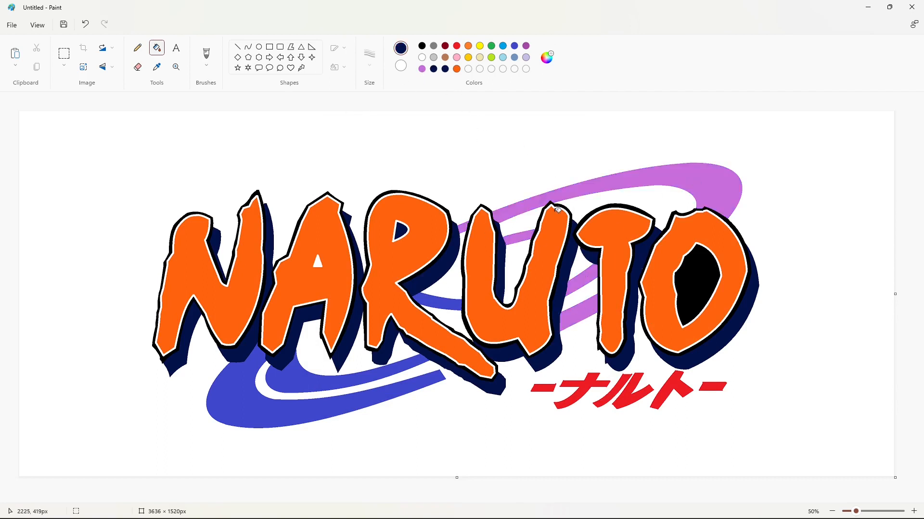
click(422, 69)
click(454, 304)
click(249, 405)
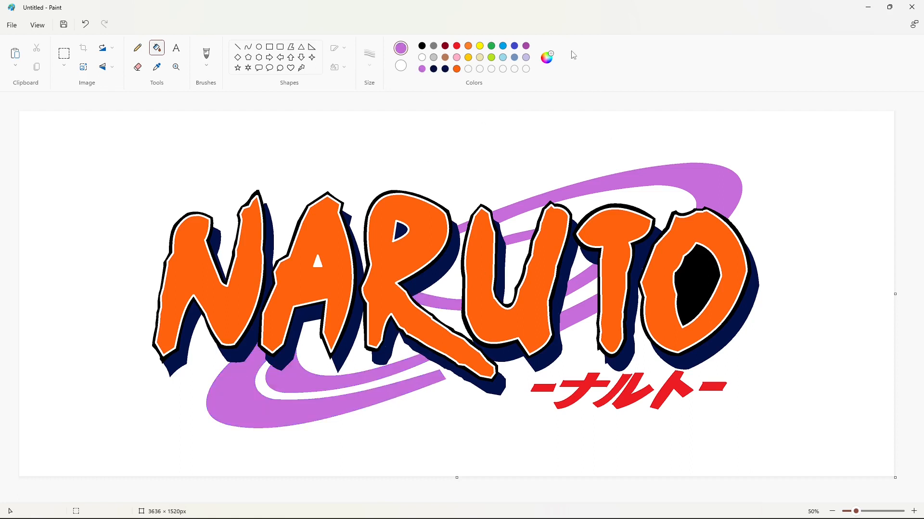
Step: Try filling all six NARUTO letters with gold
click(468, 57)
click(208, 269)
click(303, 280)
click(380, 270)
click(478, 289)
click(615, 289)
click(656, 289)
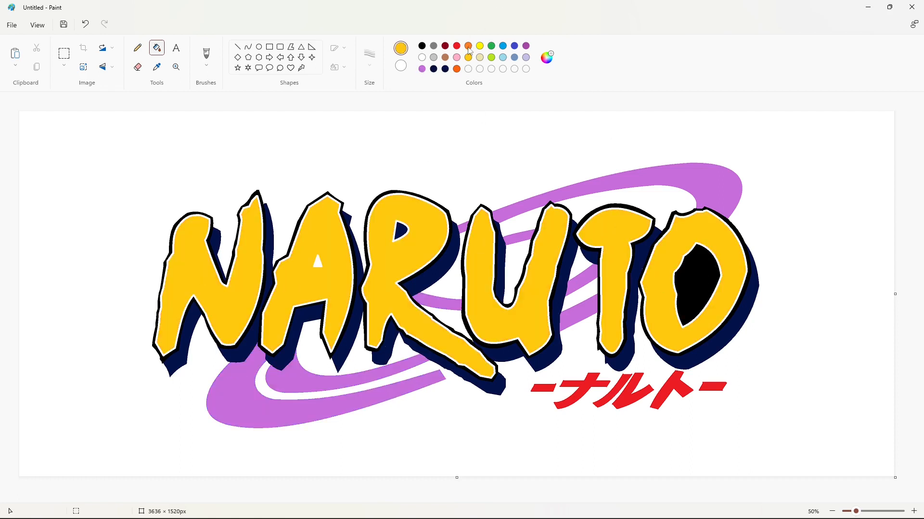
Step: Refill all six gold NARUTO letters with the standard orange
click(468, 46)
click(257, 262)
click(297, 288)
click(385, 267)
click(490, 297)
click(615, 289)
click(664, 290)
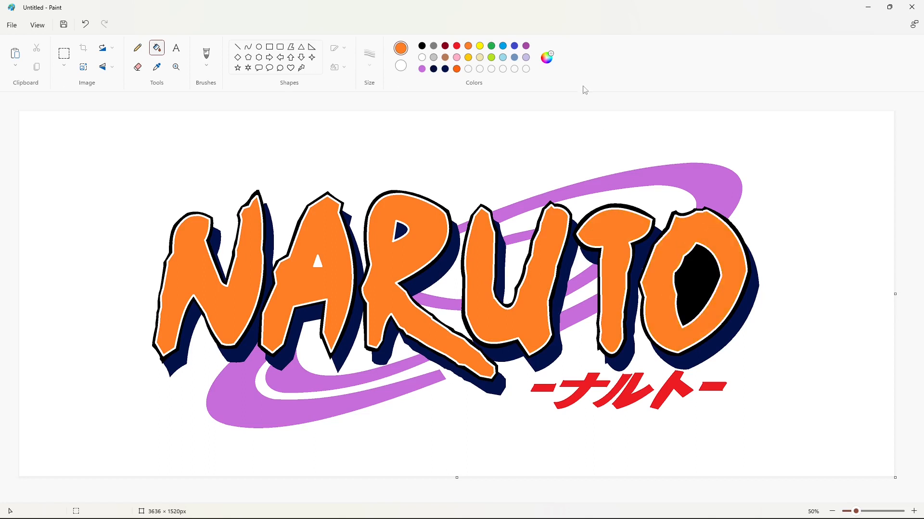